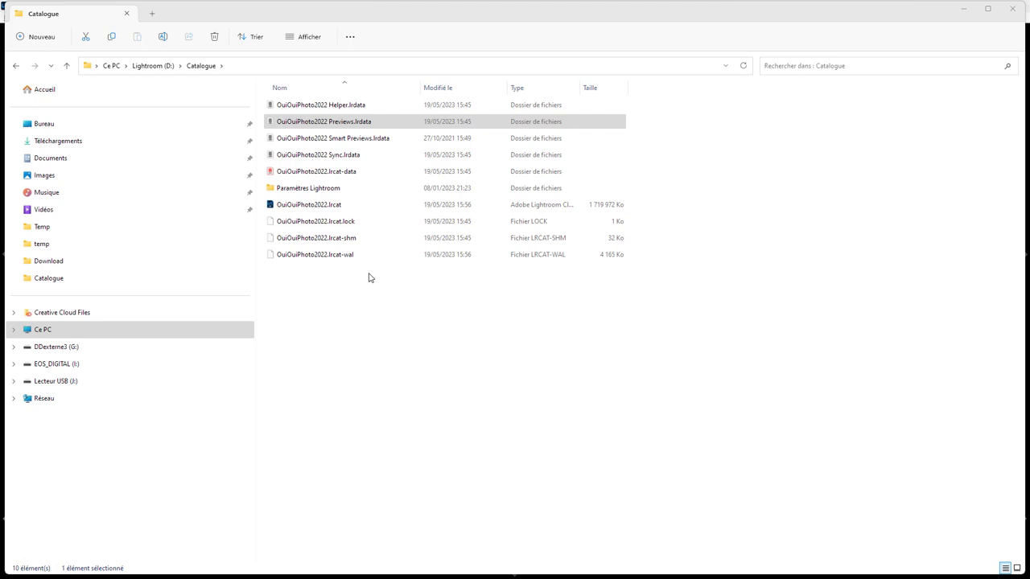
Step: Read the combined size of all ten Catalogue items: 176 Go across 237 532 files
left_click(310, 110)
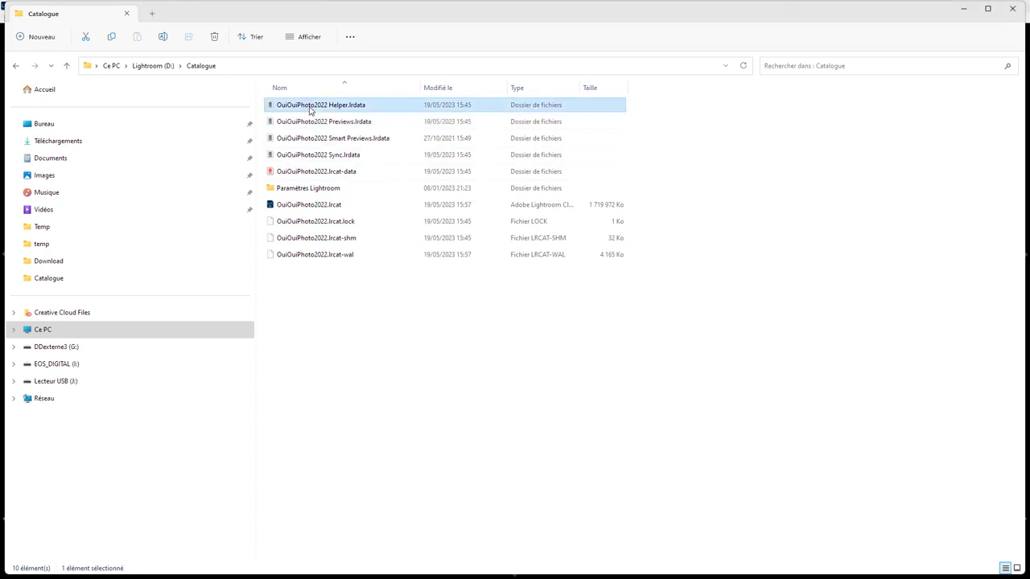
left_click(325, 255, "shift")
right_click(326, 256)
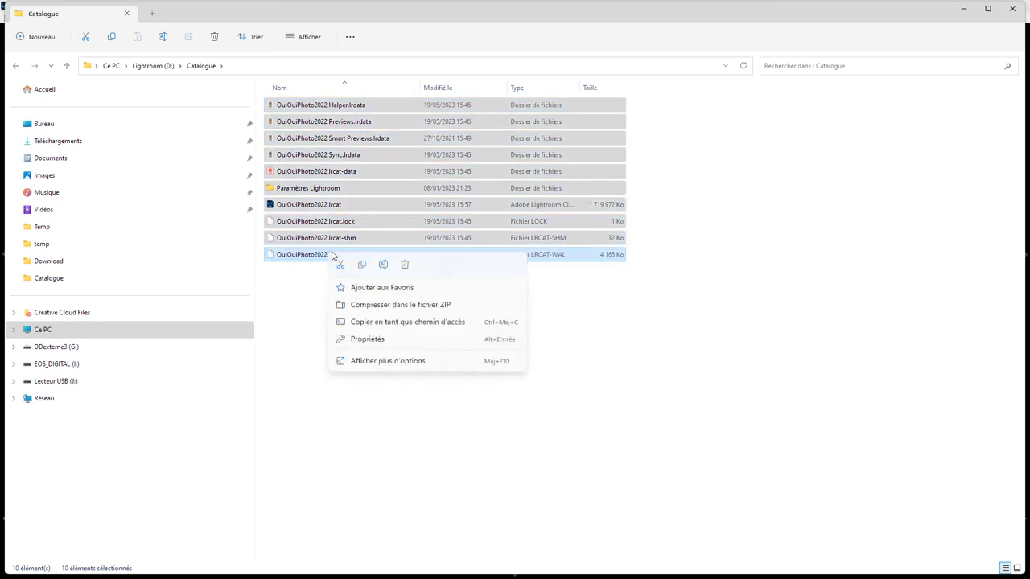
left_click(372, 341)
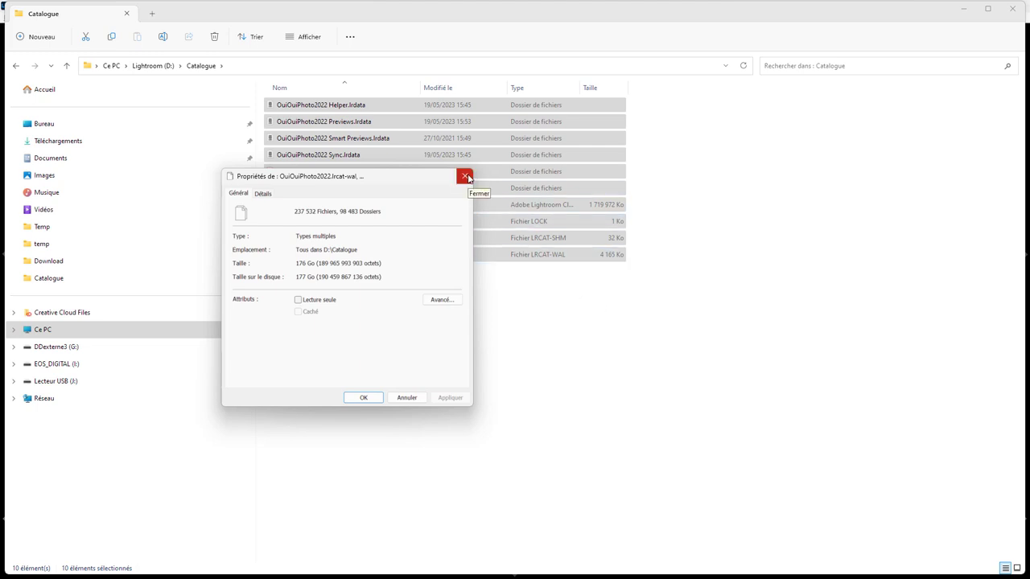
left_click(466, 176)
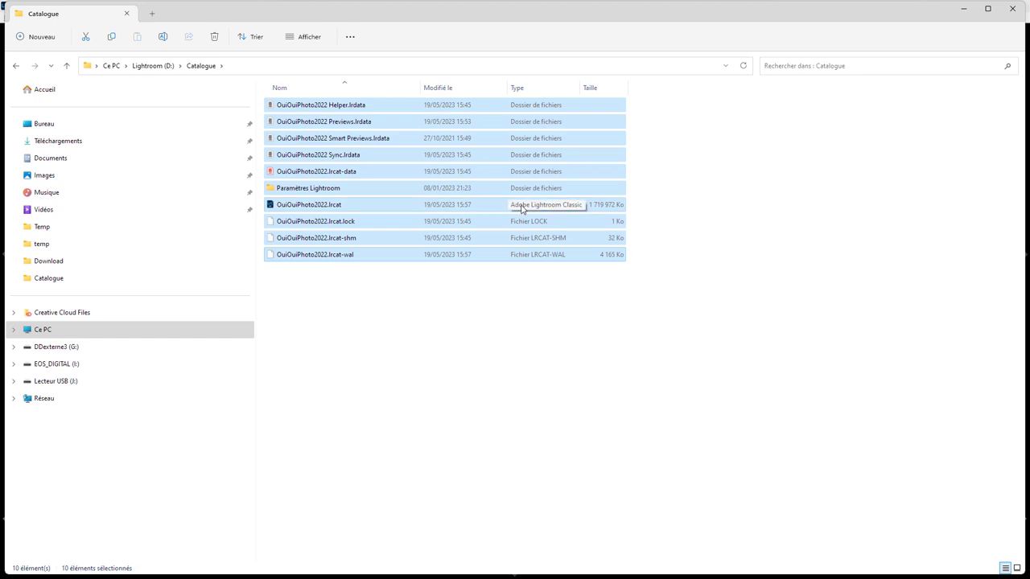
Step: Check the Previews.lrdata folder's Properties, showing 110 Go, then cancel the dialog
left_click(338, 123)
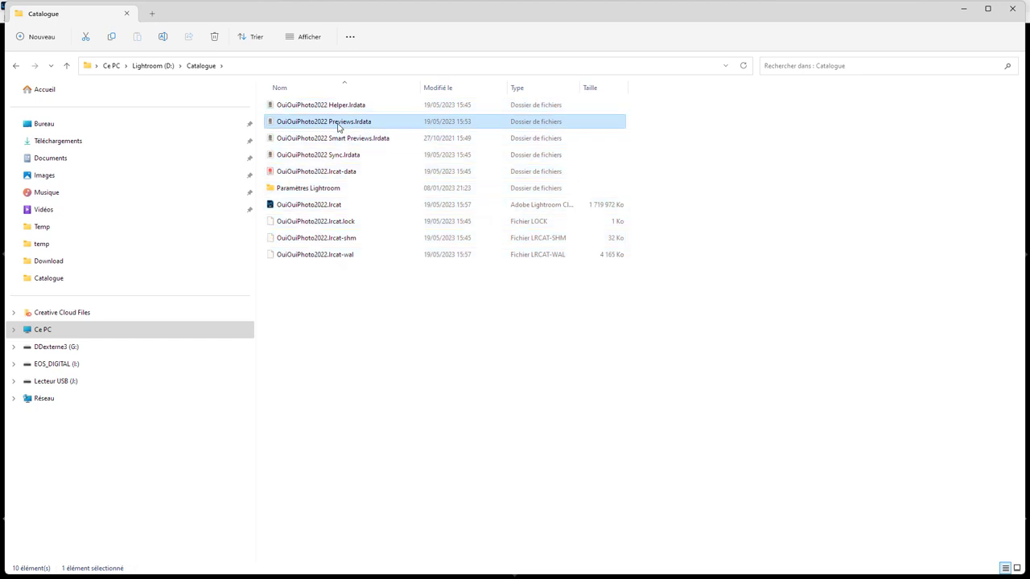
right_click(338, 126)
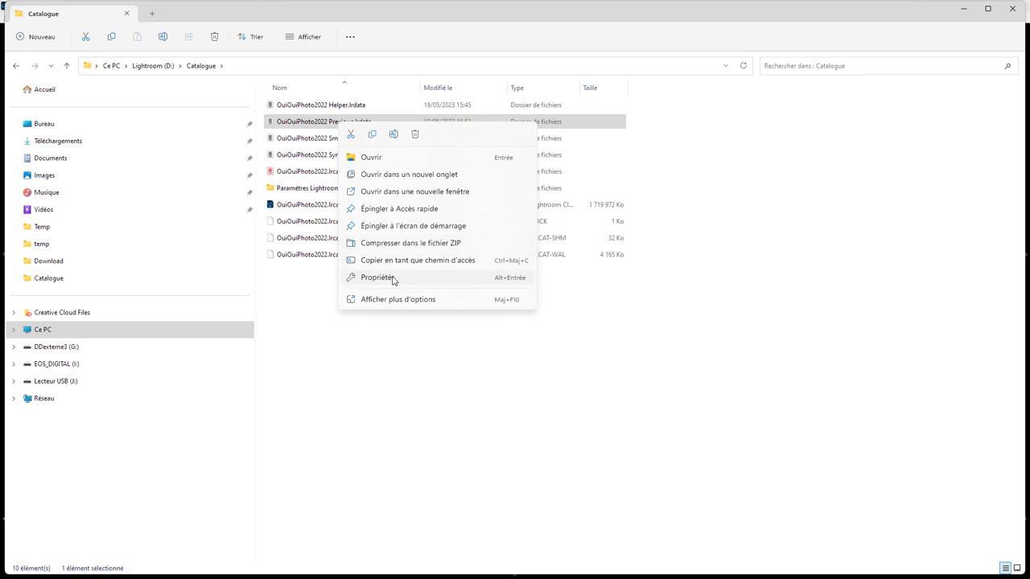
left_click(377, 277)
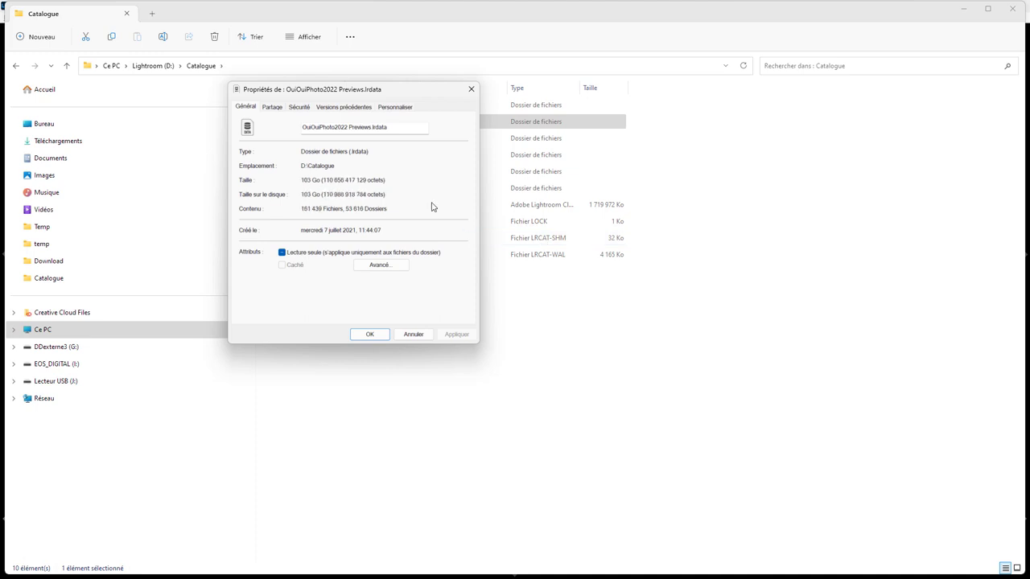
left_click(420, 336)
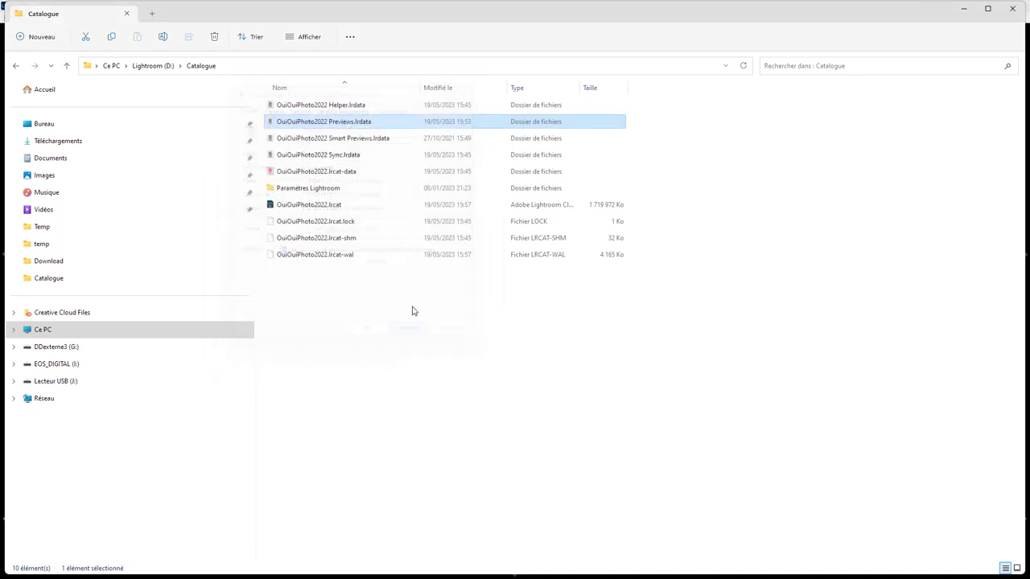
Step: Check the Smart Previews.lrdata folder's Properties, showing 64,2 Go, then cancel the dialog
left_click(342, 141)
right_click(342, 142)
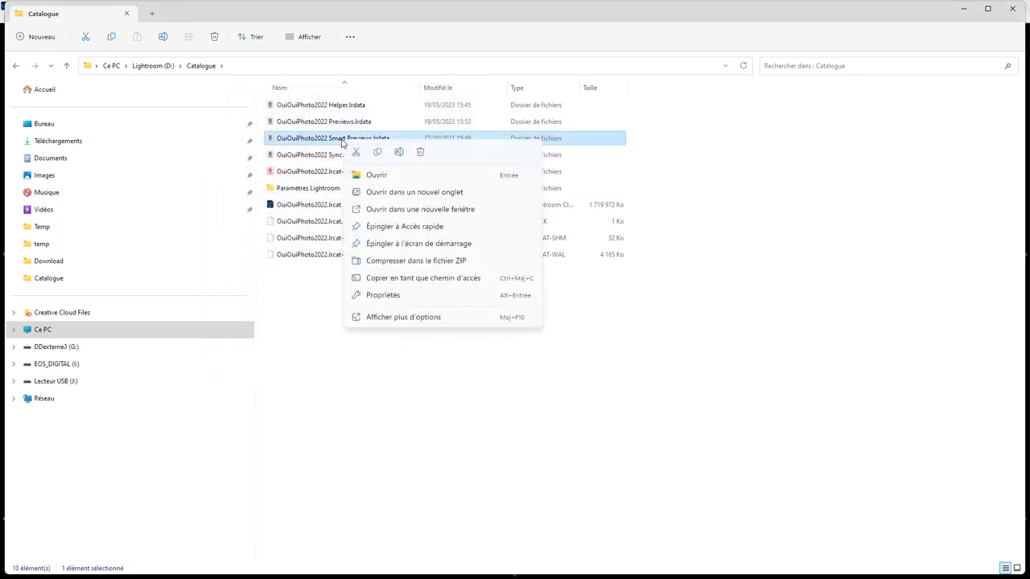
left_click(407, 297)
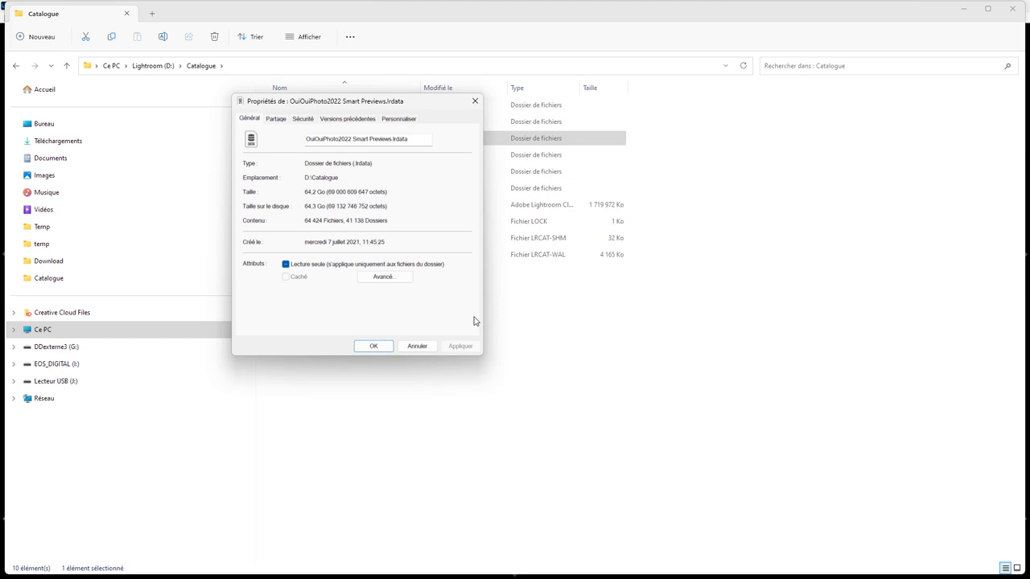
left_click(416, 345)
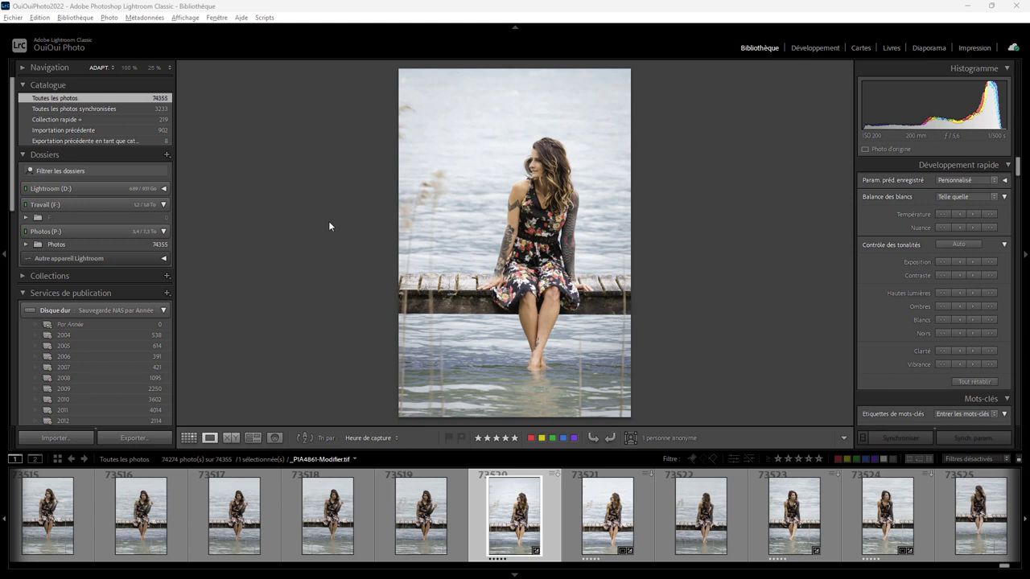
Step: Dismiss the accidentally opened Import dialog and bring up the Bibliothèque preview options
left_click(13, 17)
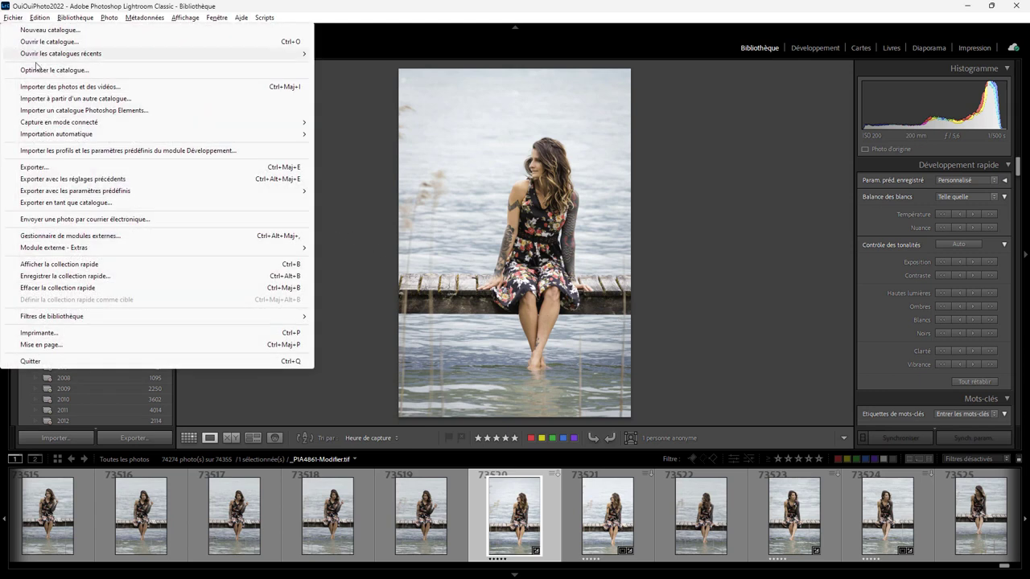
left_click(48, 86)
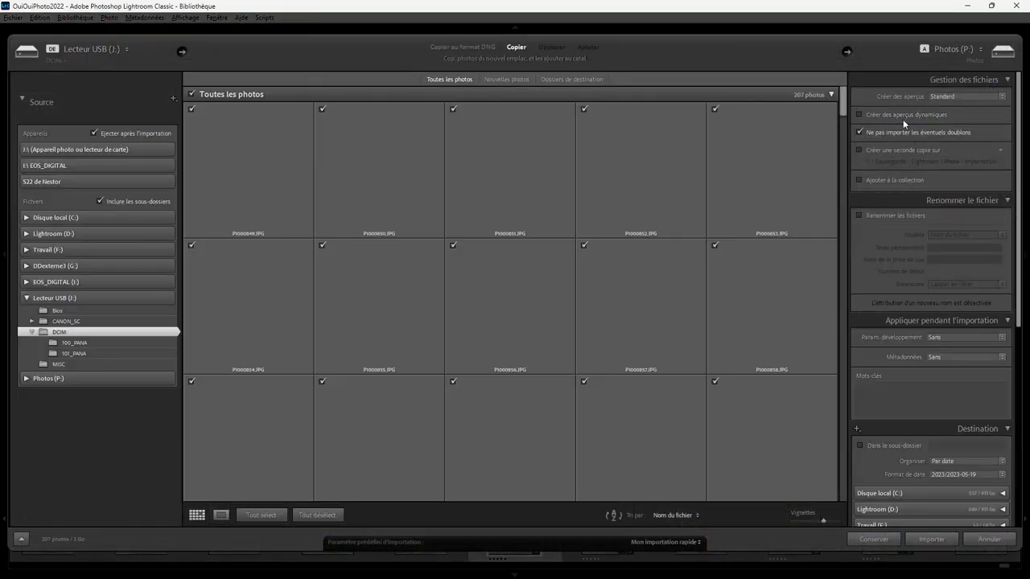
left_click(985, 539)
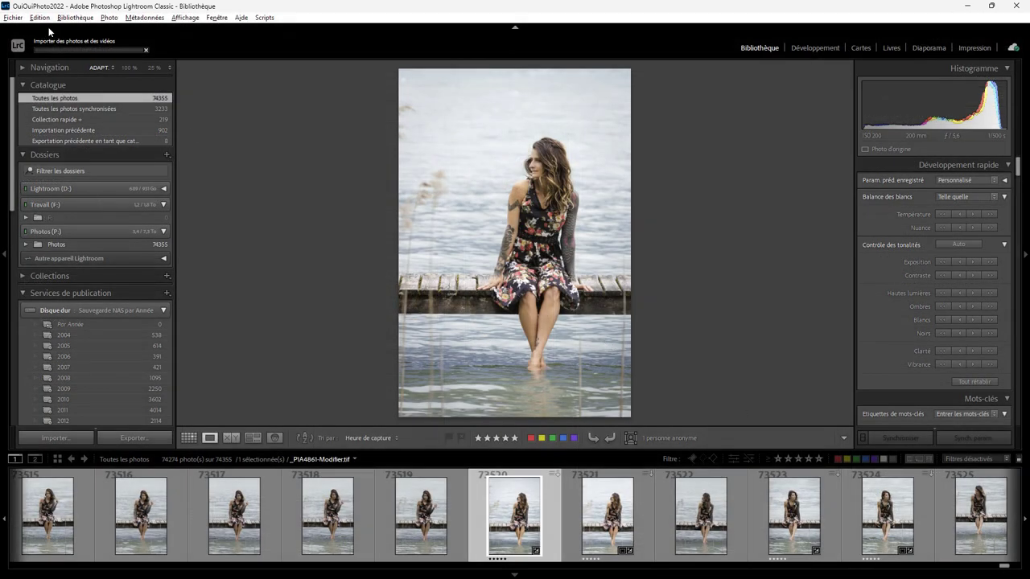
left_click(73, 17)
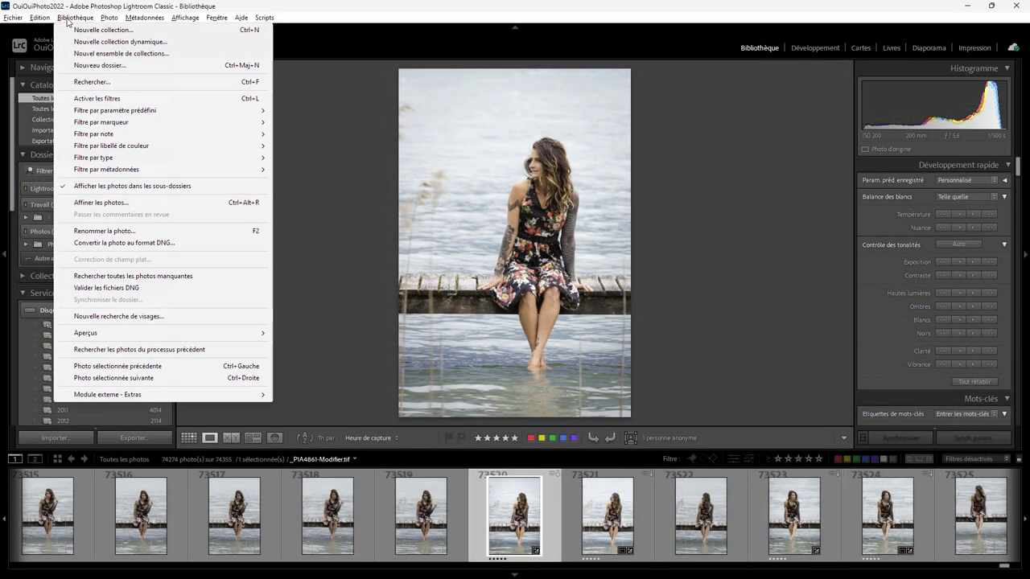
mouse_move(85, 333)
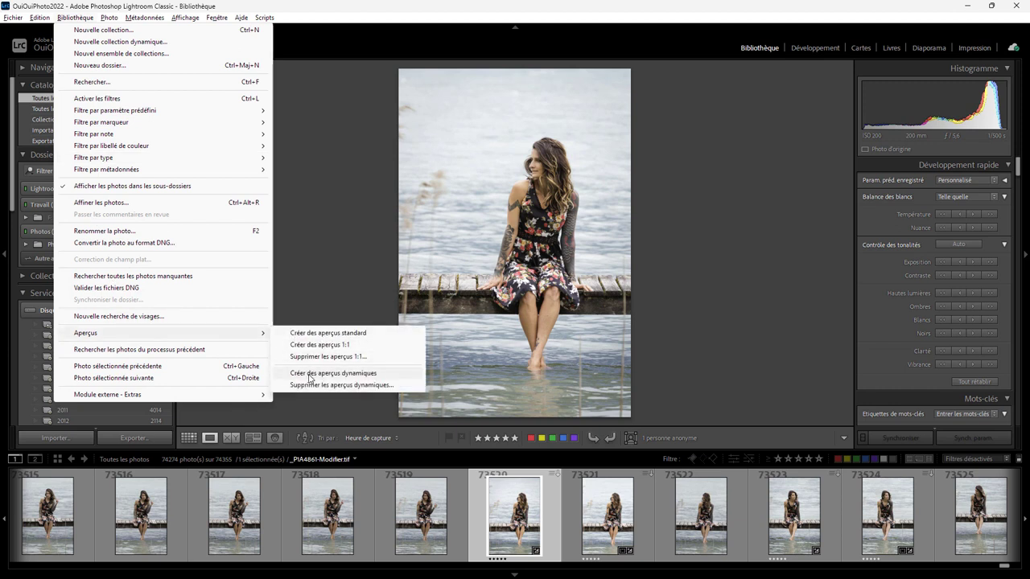
Step: Close the Bibliothèque > Aperçus submenu without building or discarding any previews
left_click(733, 351)
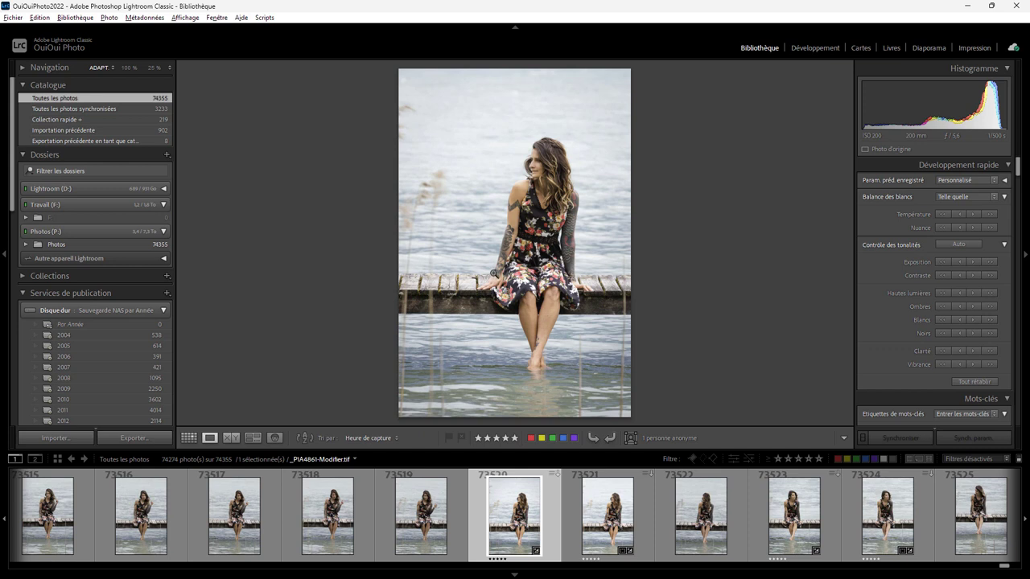
left_click(40, 18)
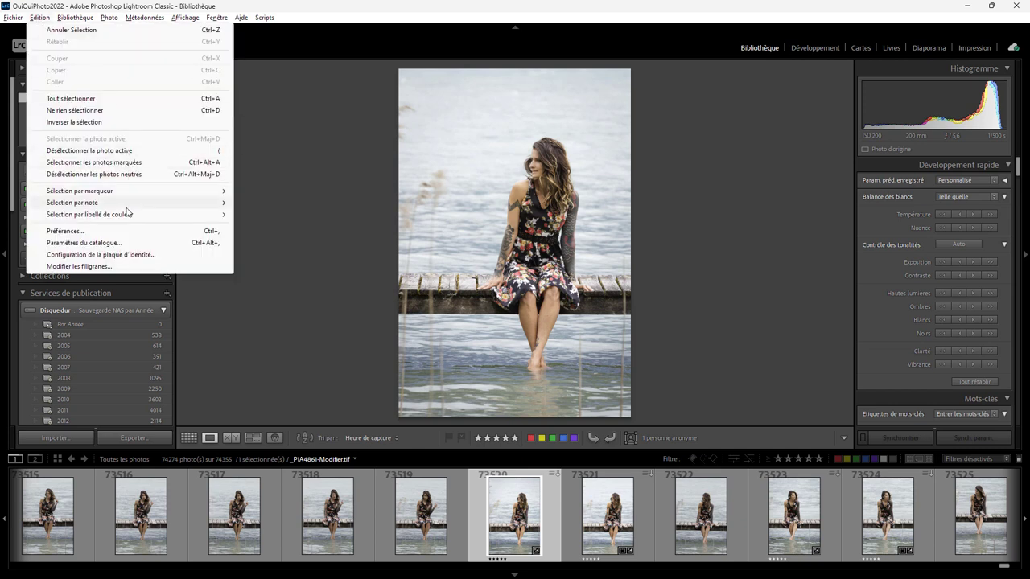
left_click(108, 230)
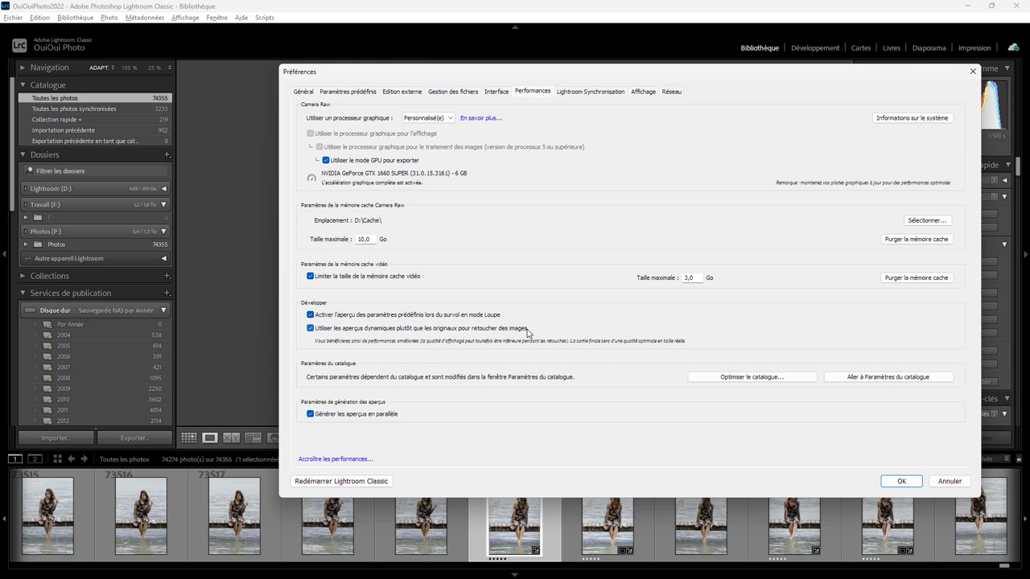
left_click(954, 481)
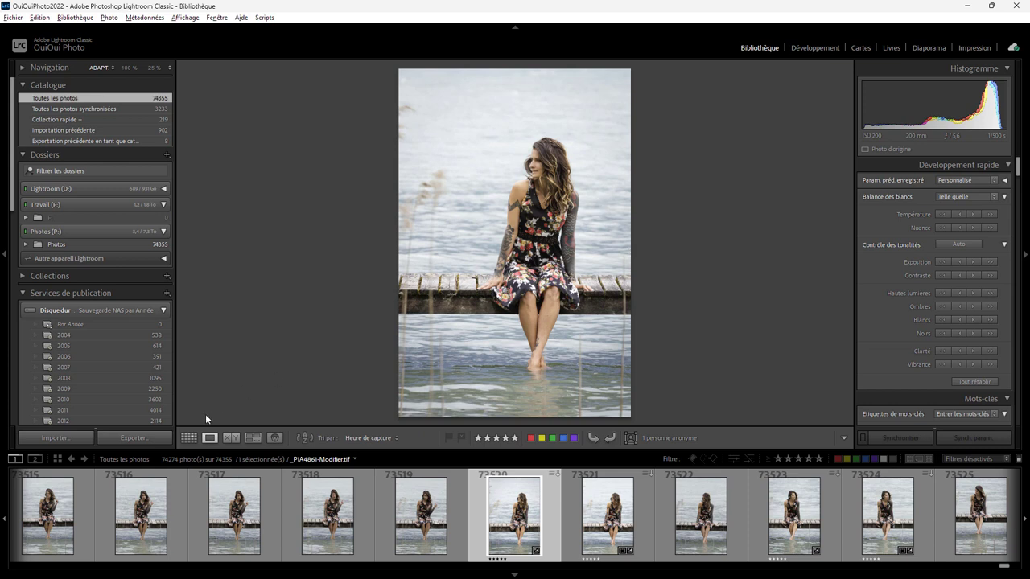
left_click(188, 438)
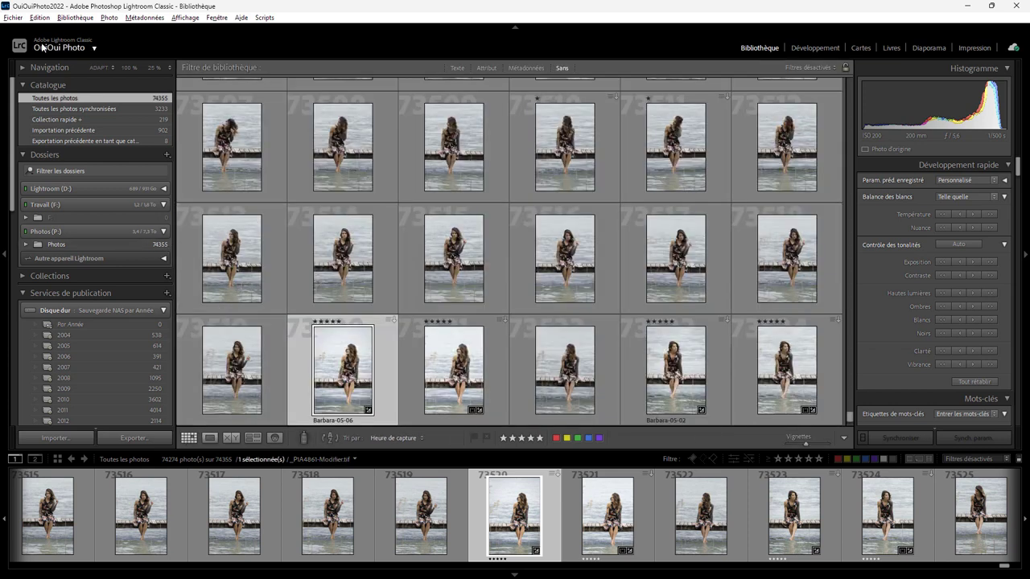
left_click(38, 18)
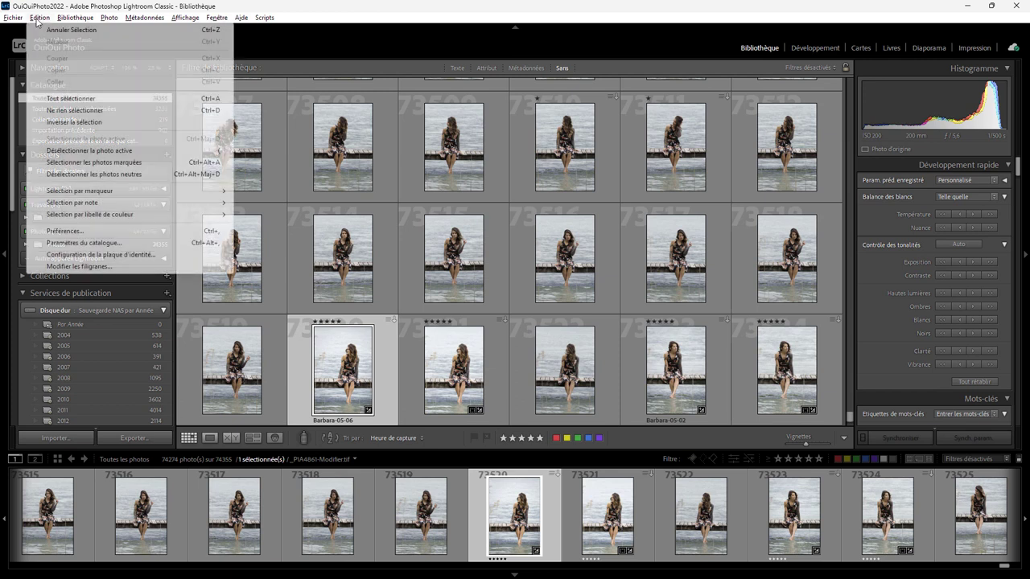
left_click(81, 99)
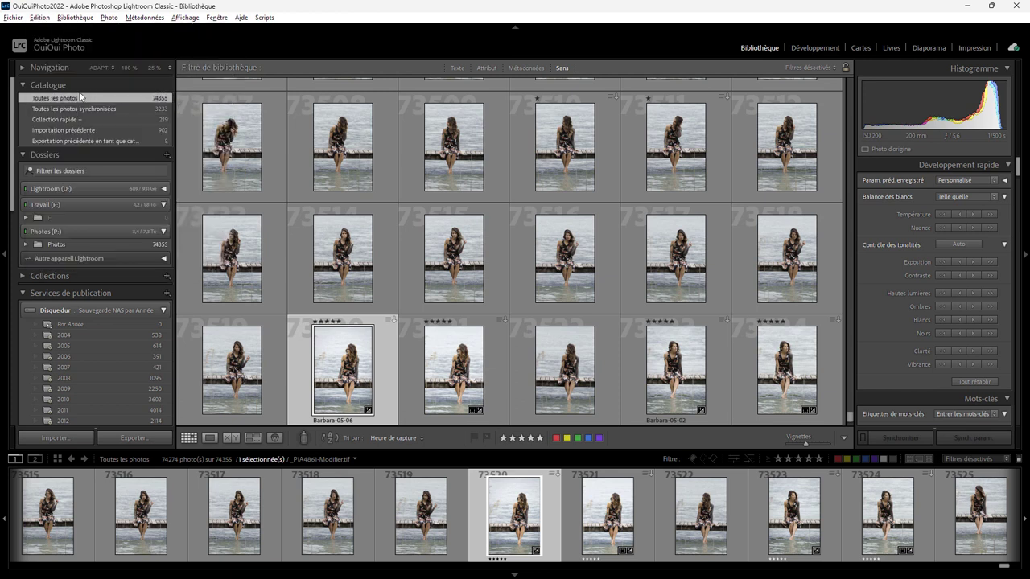
left_click(74, 18)
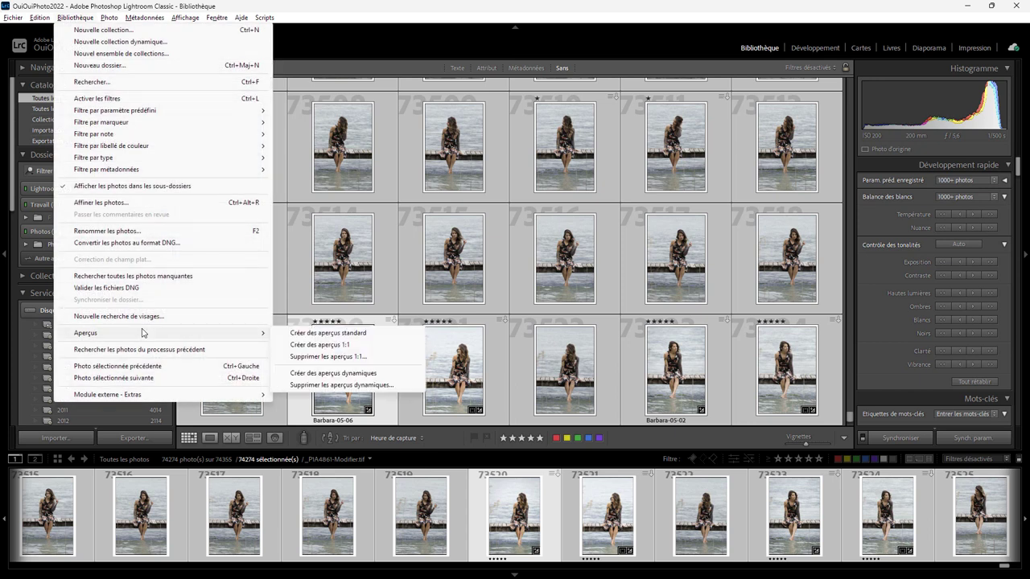
left_click(341, 385)
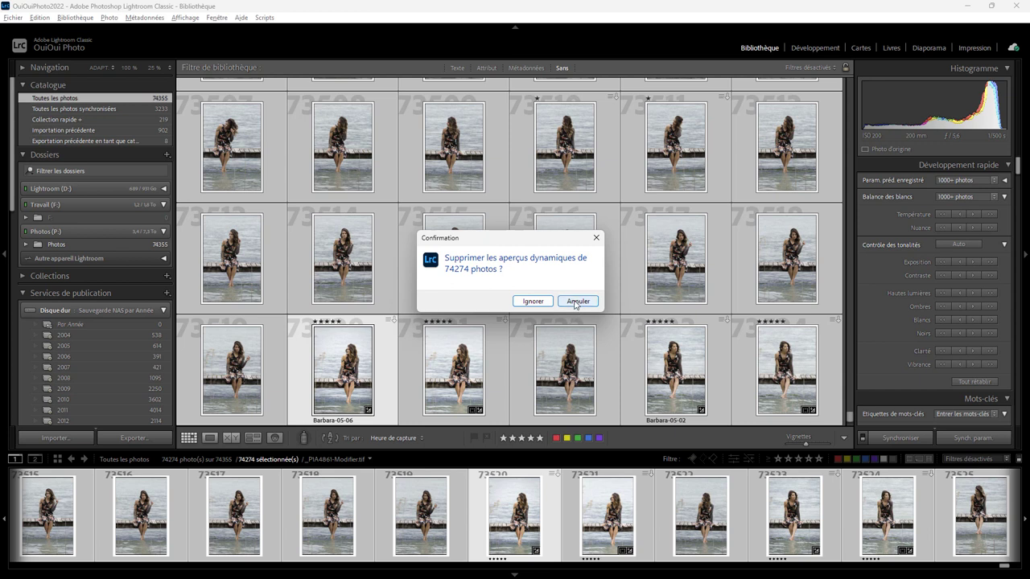
left_click(576, 302)
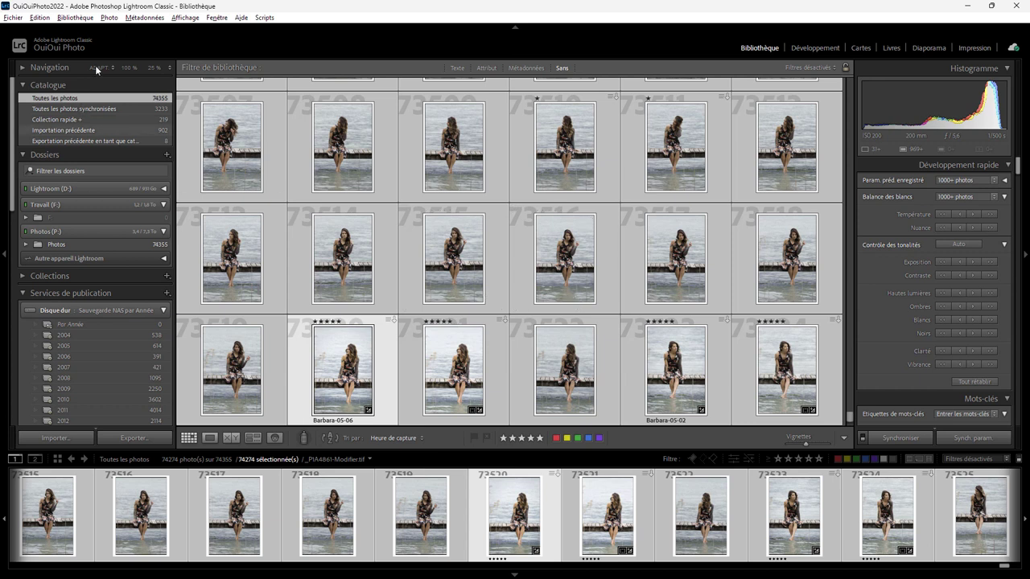
Step: Delete the smart previews of all 74274 photos via Bibliothèque > Aperçus and confirm
left_click(76, 19)
mouse_move(86, 333)
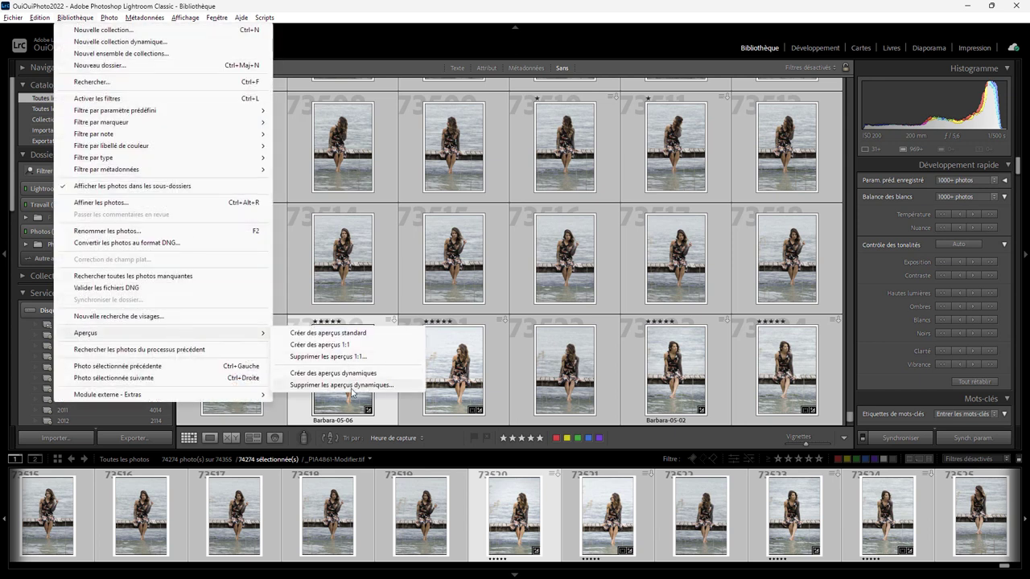
left_click(352, 385)
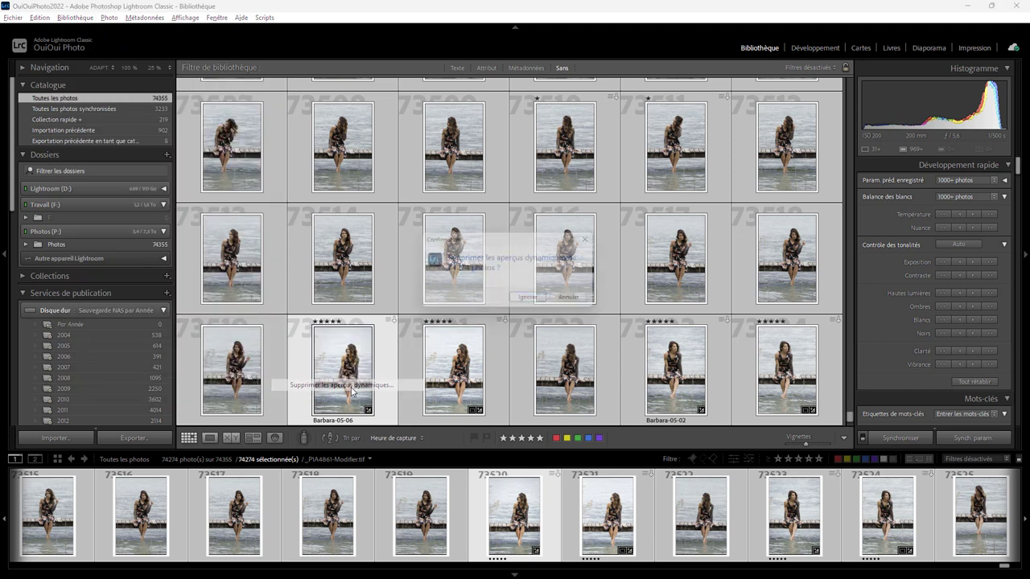
left_click(532, 303)
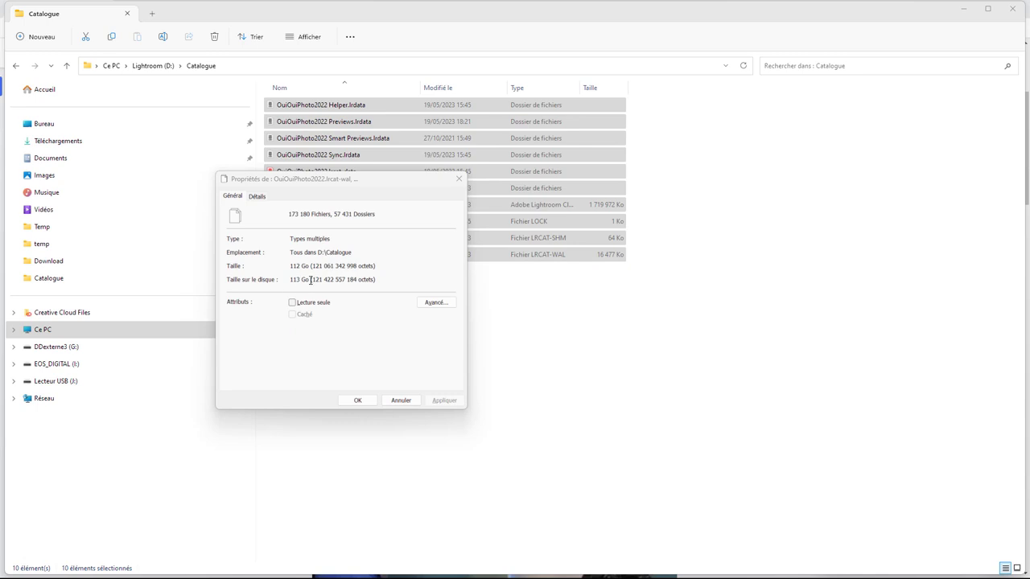
Step: Close the combined-size dialog and view Smart Previews.lrdata Properties, now 78,7 Mo
left_click(401, 400)
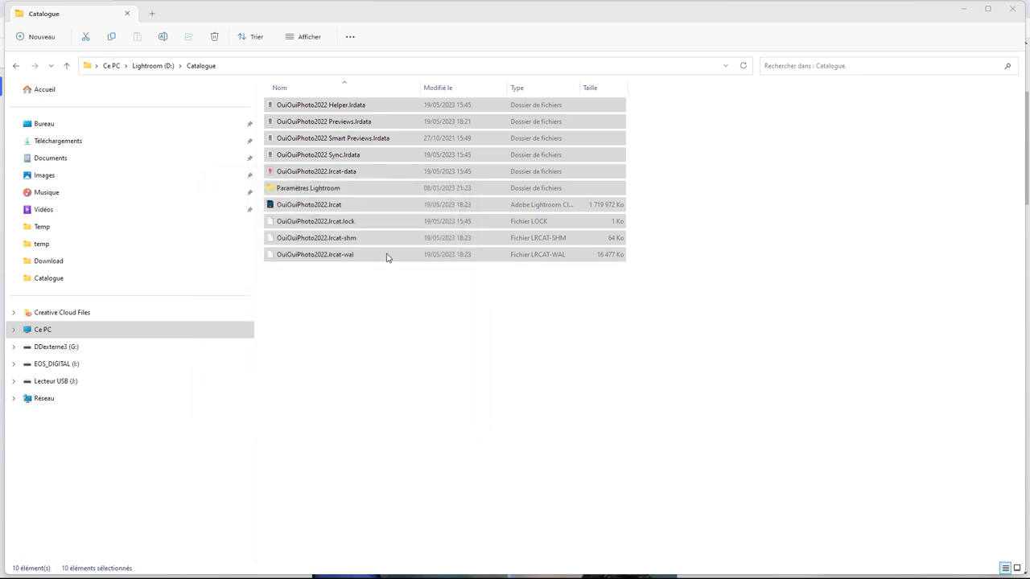
left_click(411, 140)
right_click(407, 142)
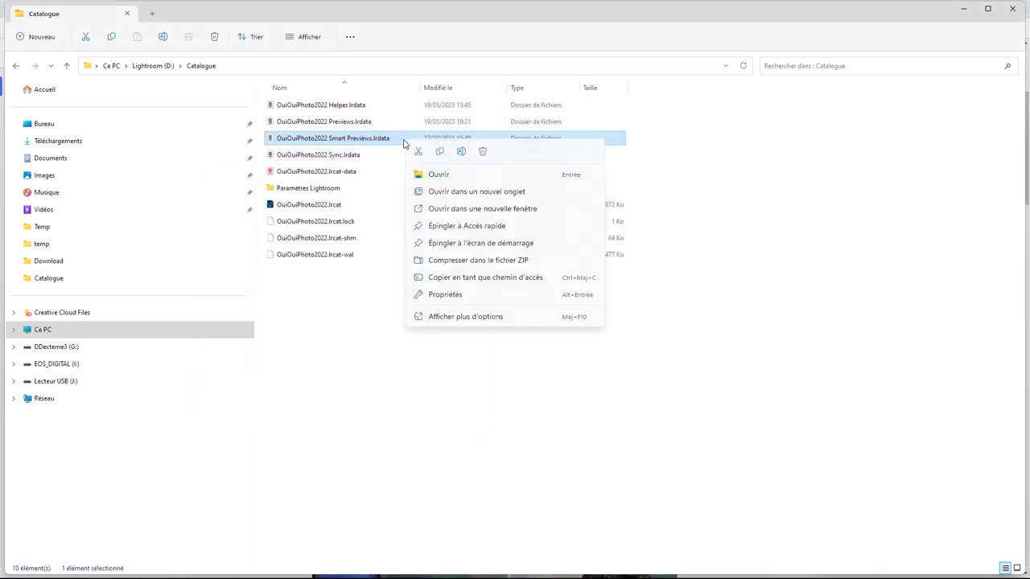
left_click(452, 296)
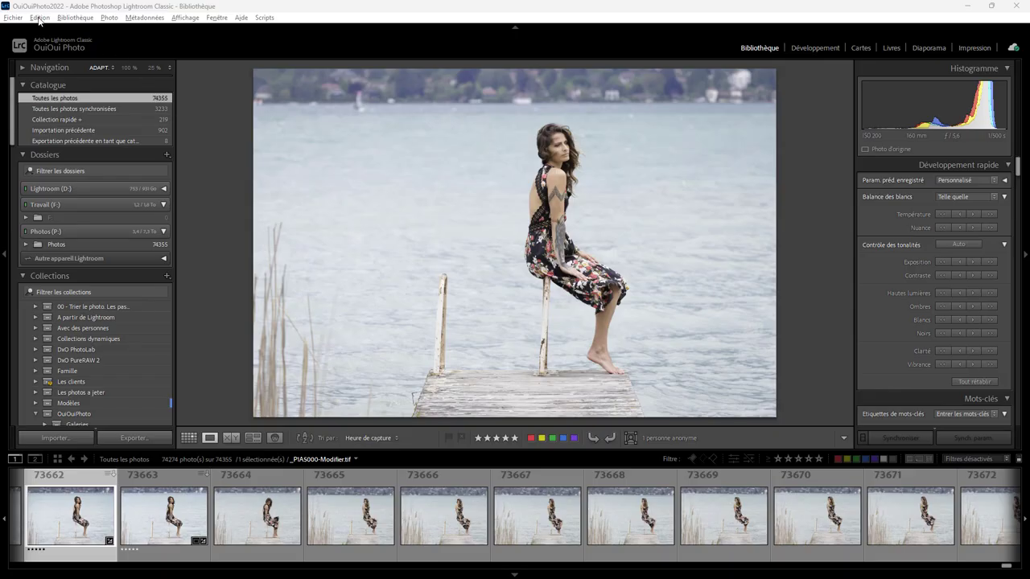
left_click(39, 18)
left_click(96, 242)
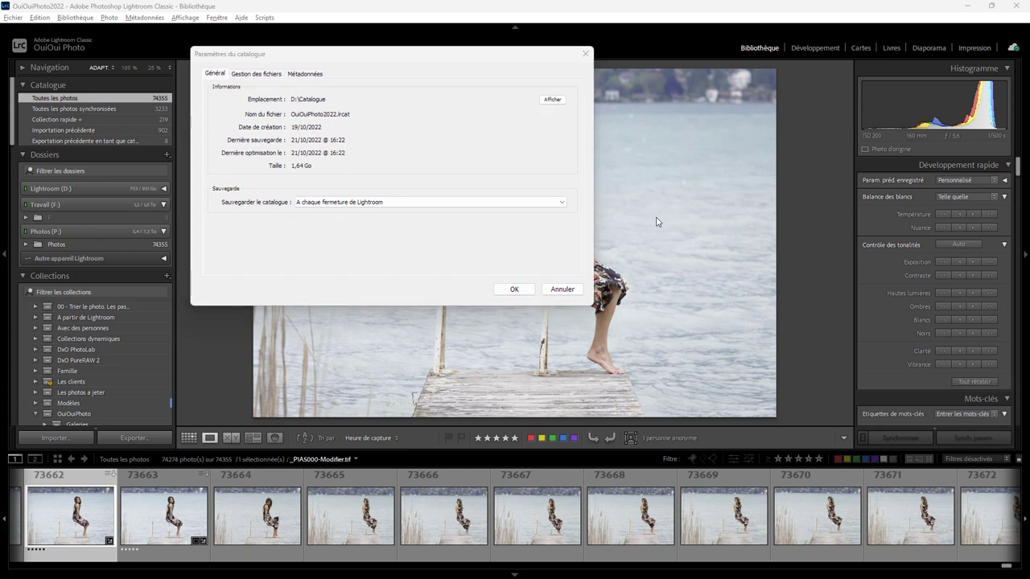
left_click(255, 74)
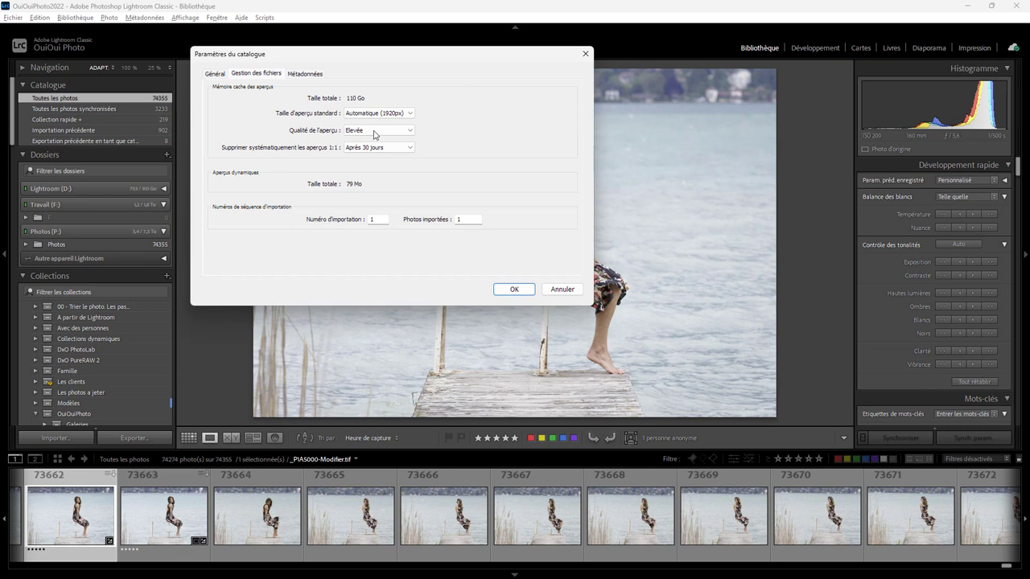
left_click(400, 132)
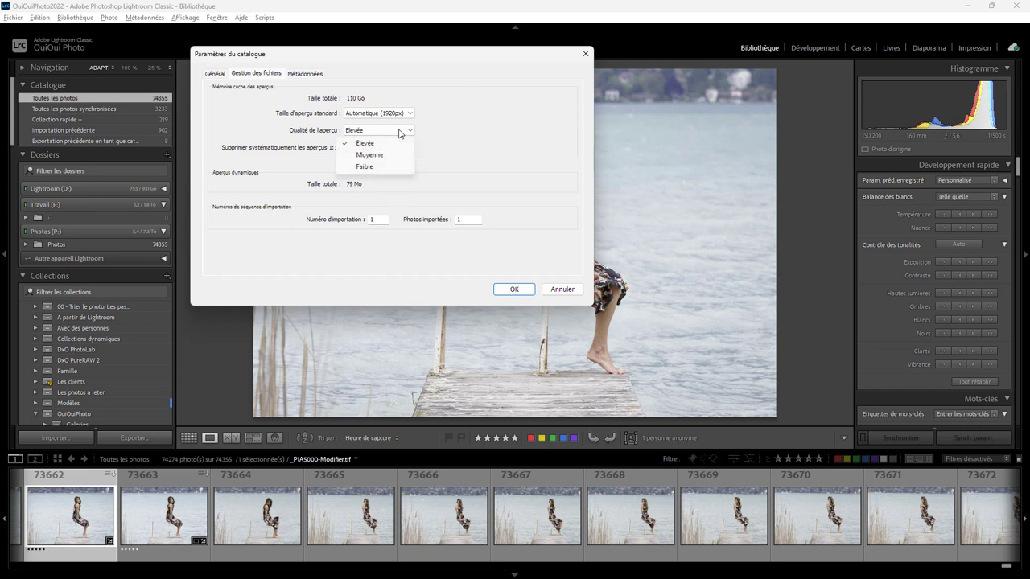
left_click(454, 134)
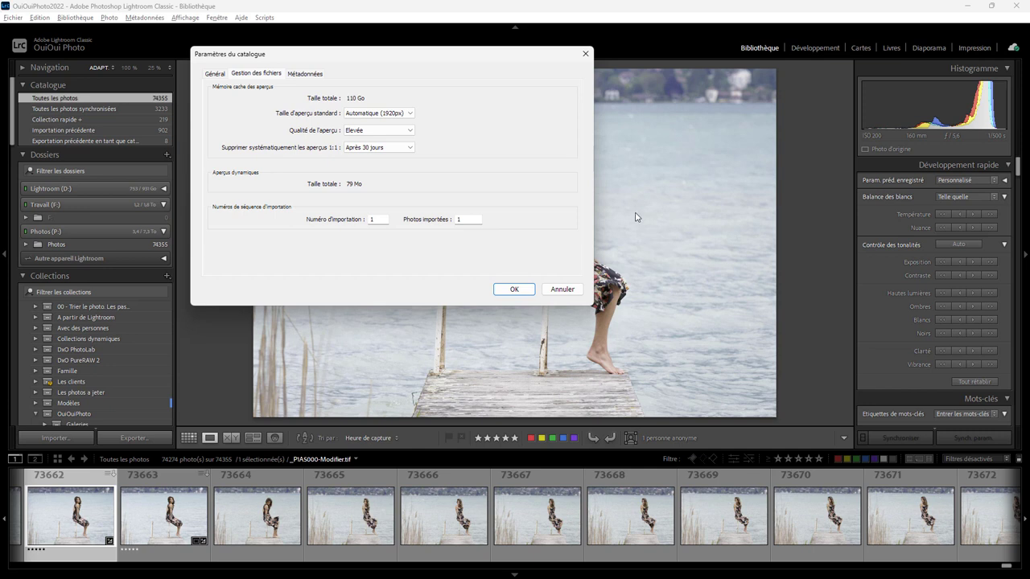
left_click(562, 290)
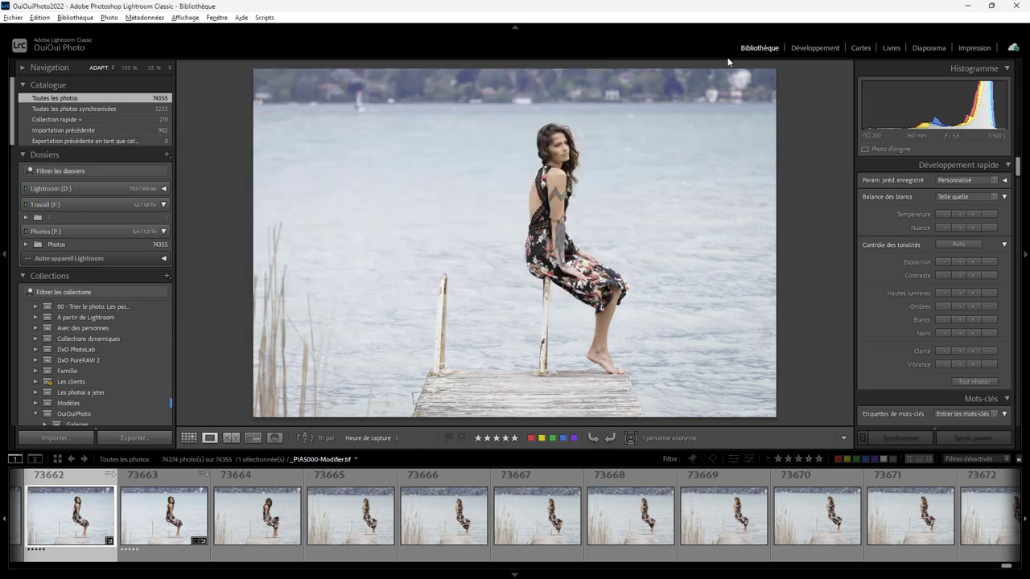
left_click(565, 156)
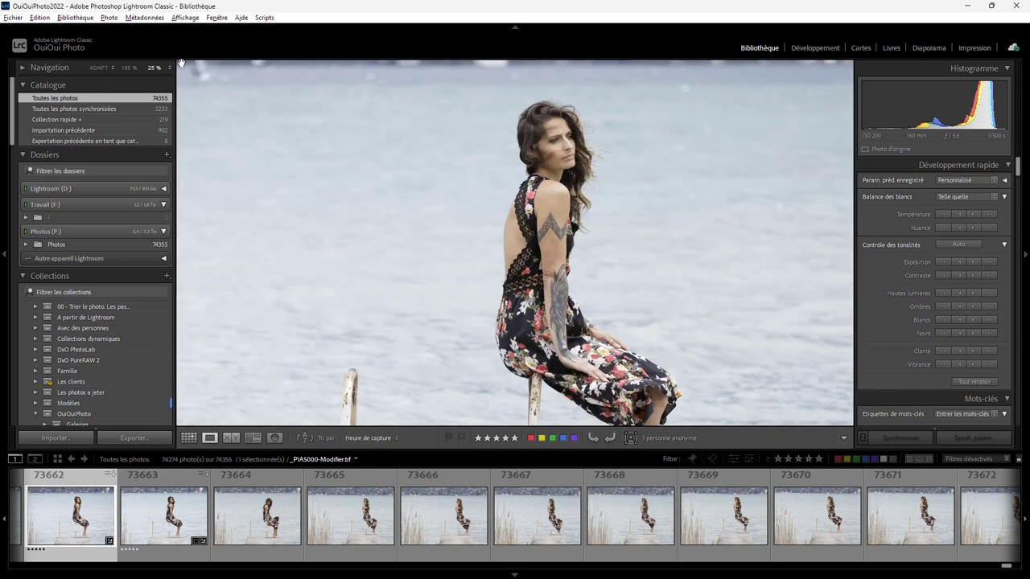
left_click(129, 67)
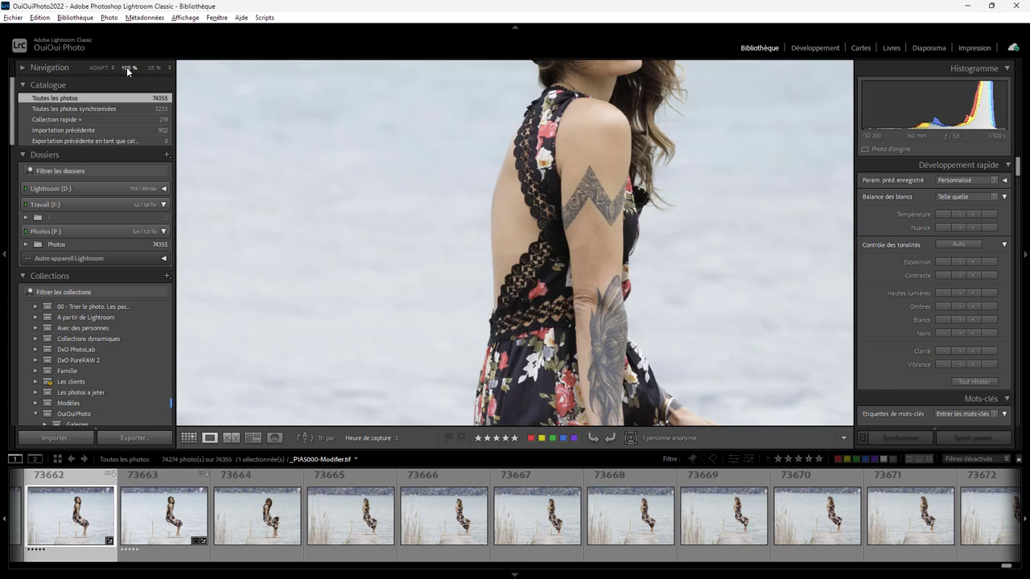
left_click_drag(619, 138, 425, 276)
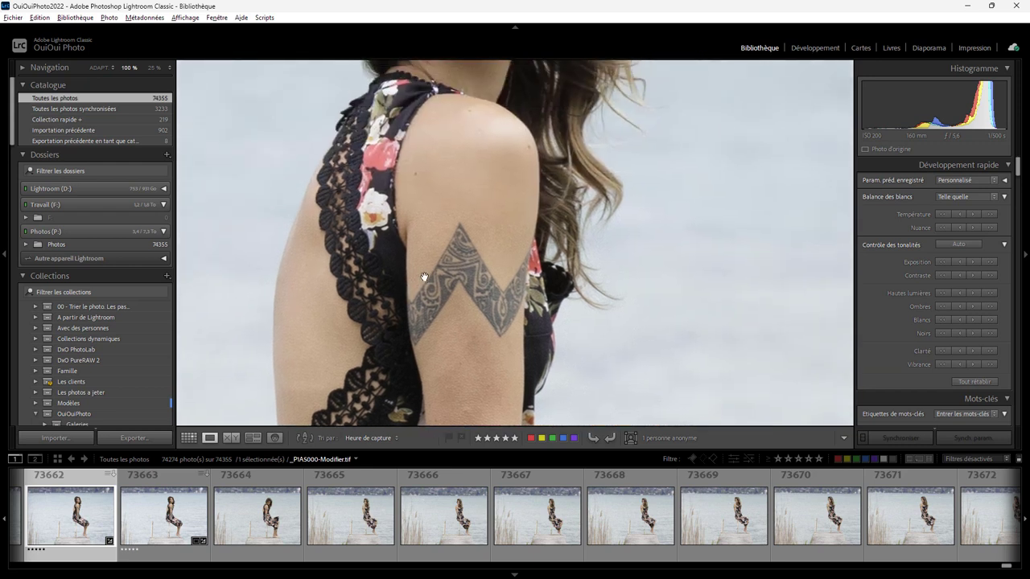
left_click(491, 227)
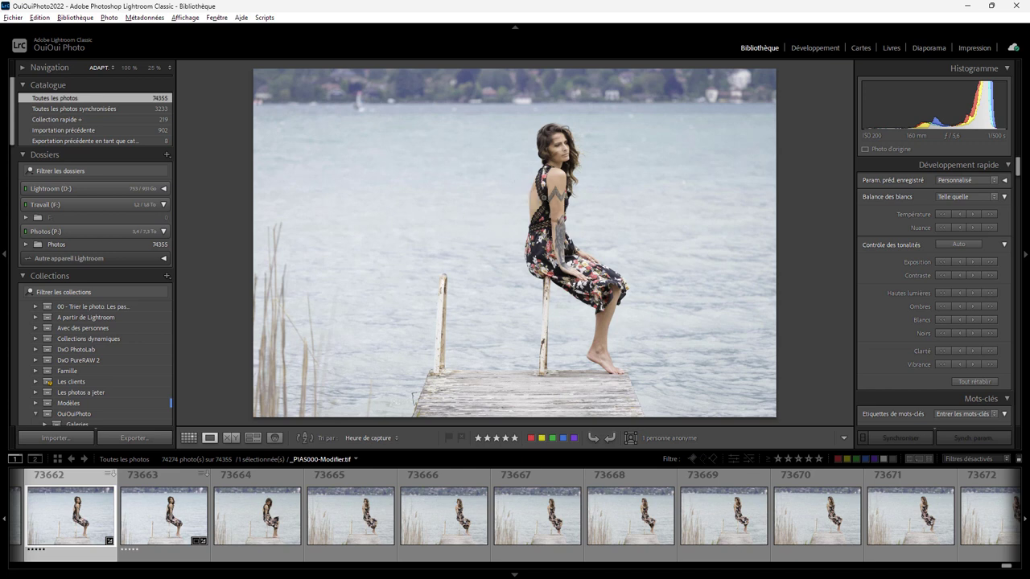
left_click(813, 48)
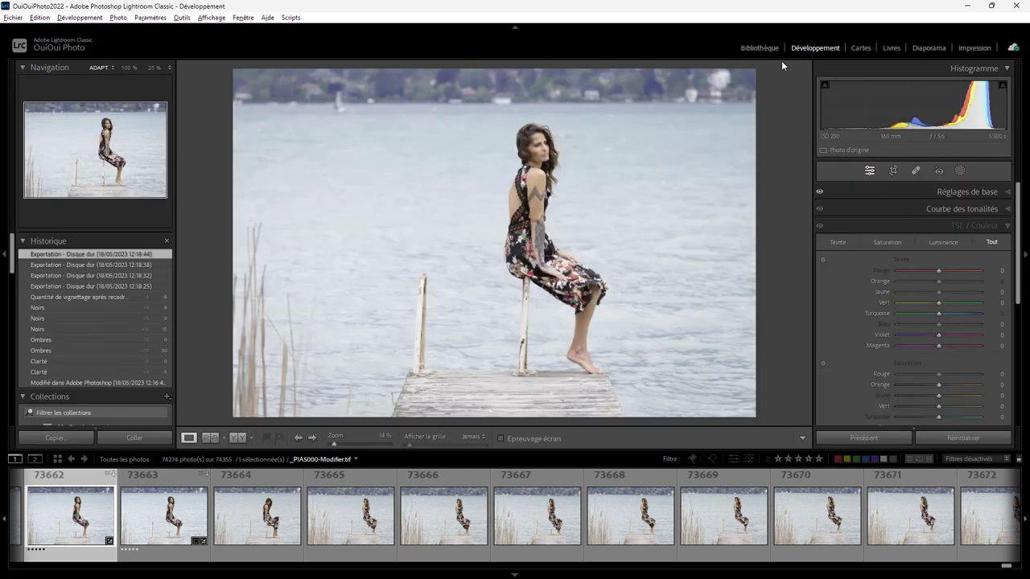
left_click(539, 157)
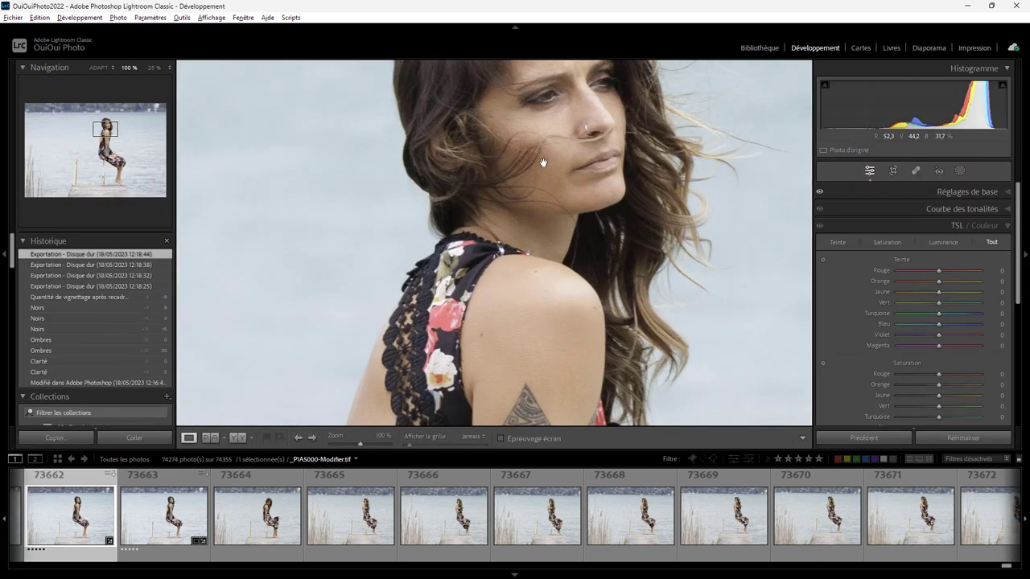
left_click(760, 49)
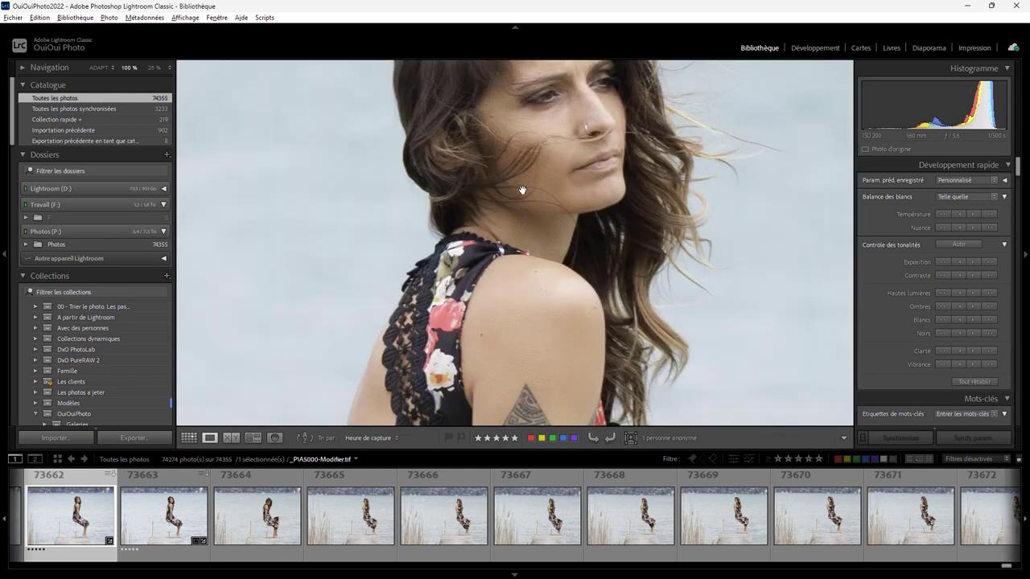
left_click(522, 189)
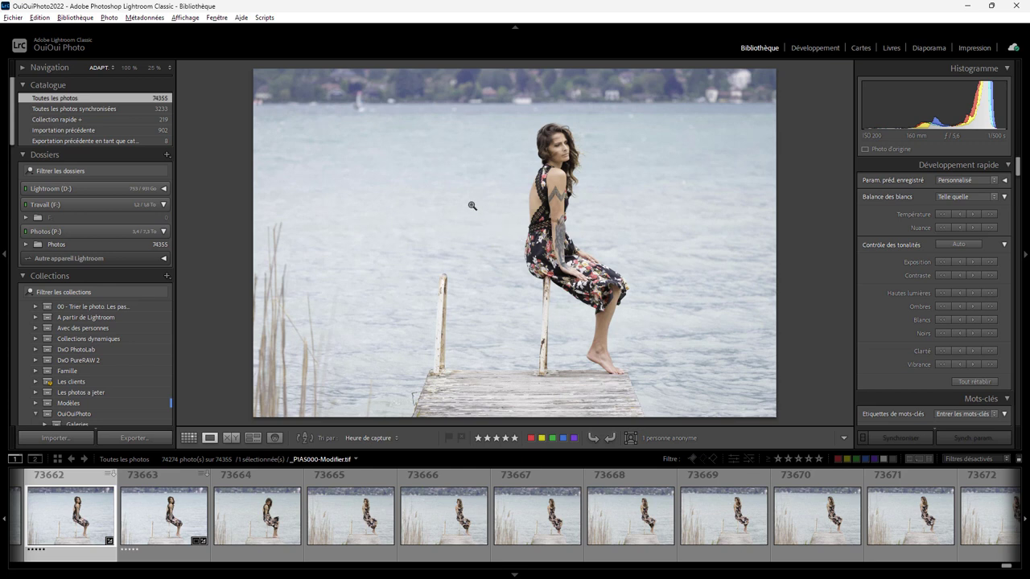
Step: In Catalog Settings' File Handling, set Automatically Discard 1:1 Previews to After One Week
left_click(38, 17)
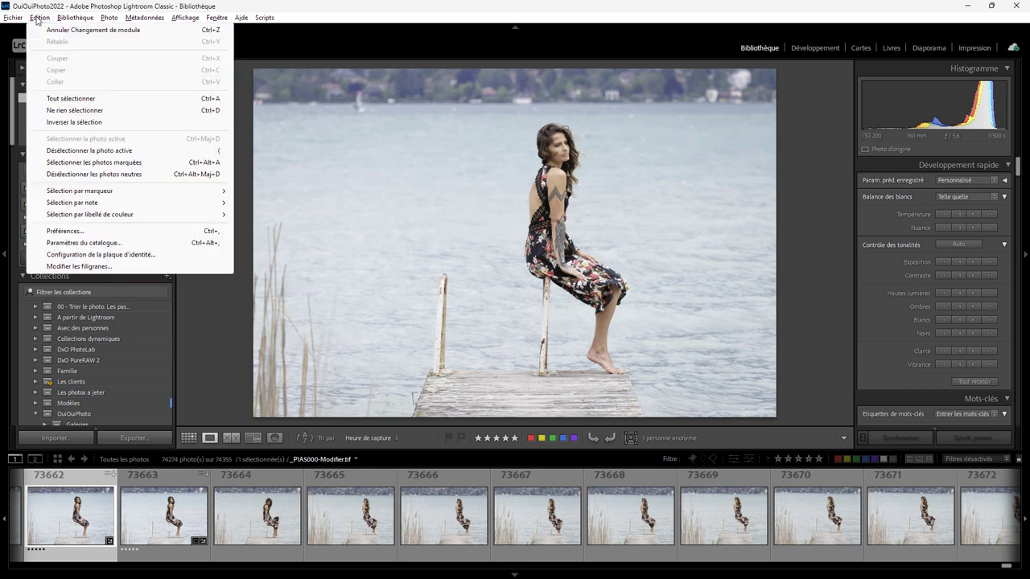
left_click(84, 242)
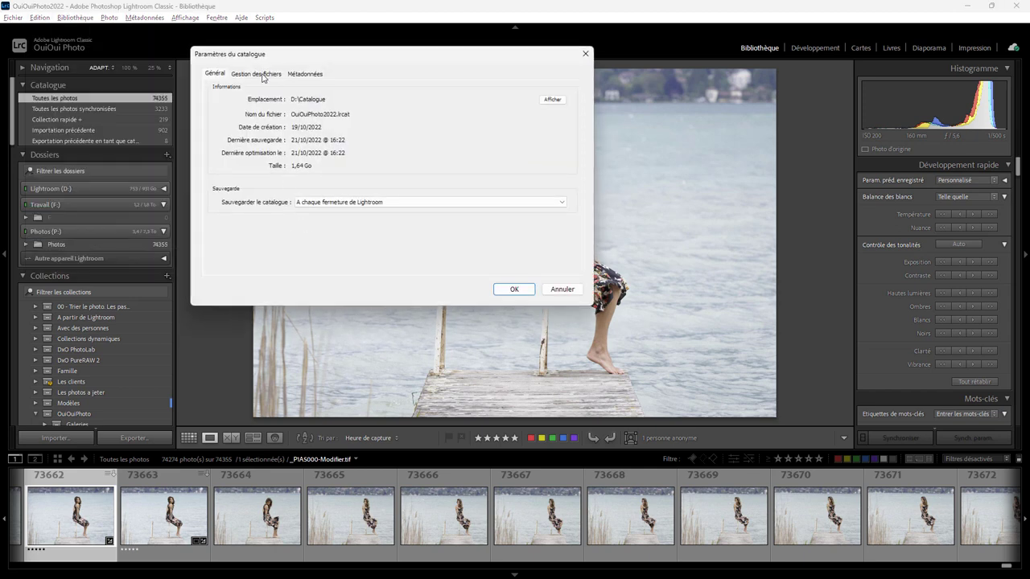
left_click(262, 74)
left_click(409, 148)
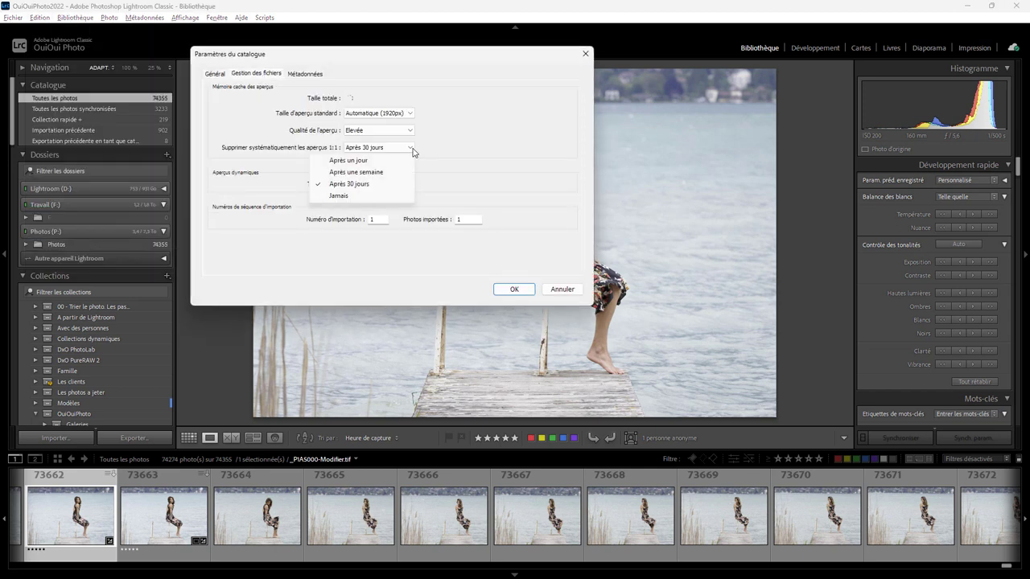
left_click(386, 173)
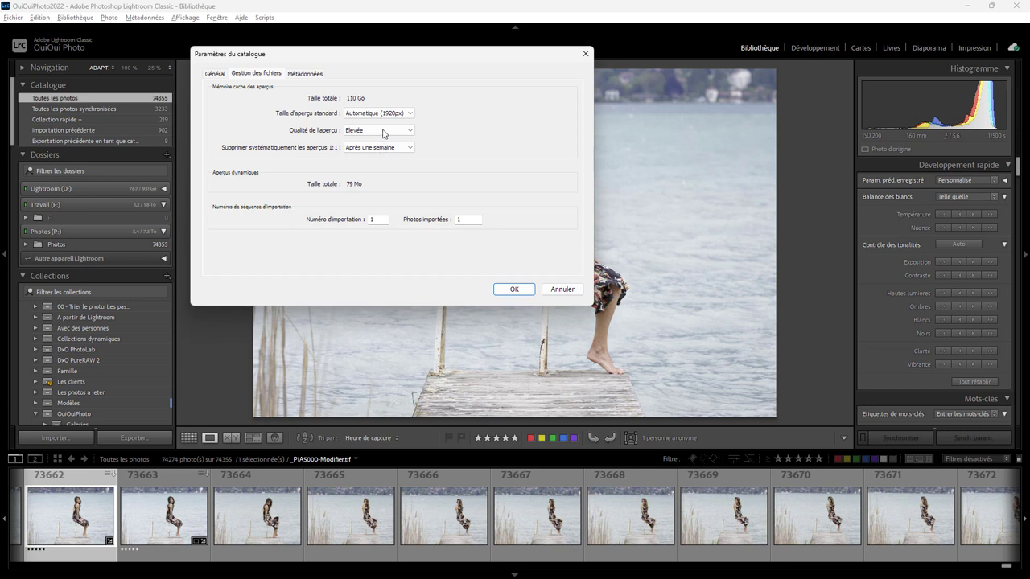
left_click(383, 134)
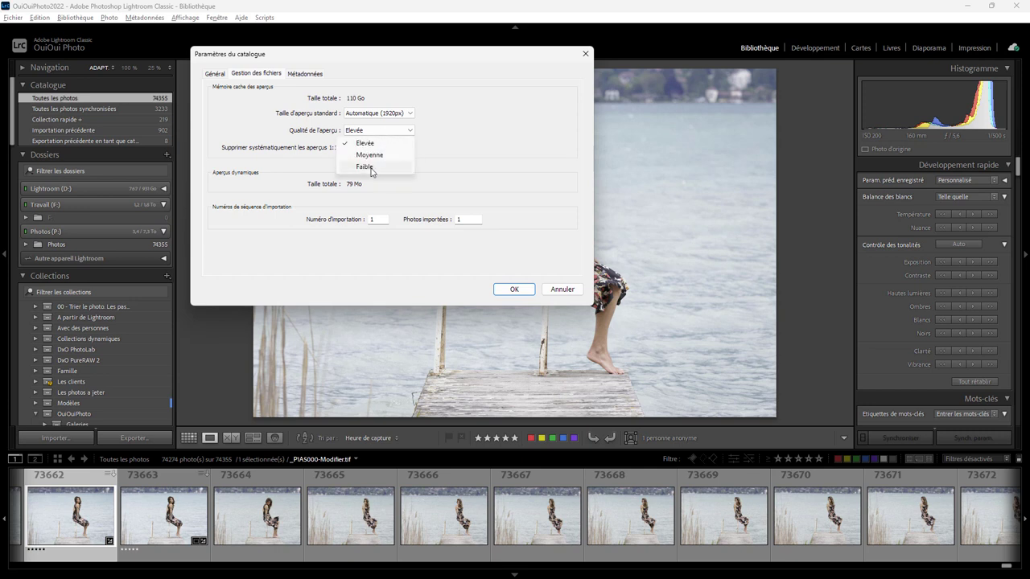
left_click(442, 145)
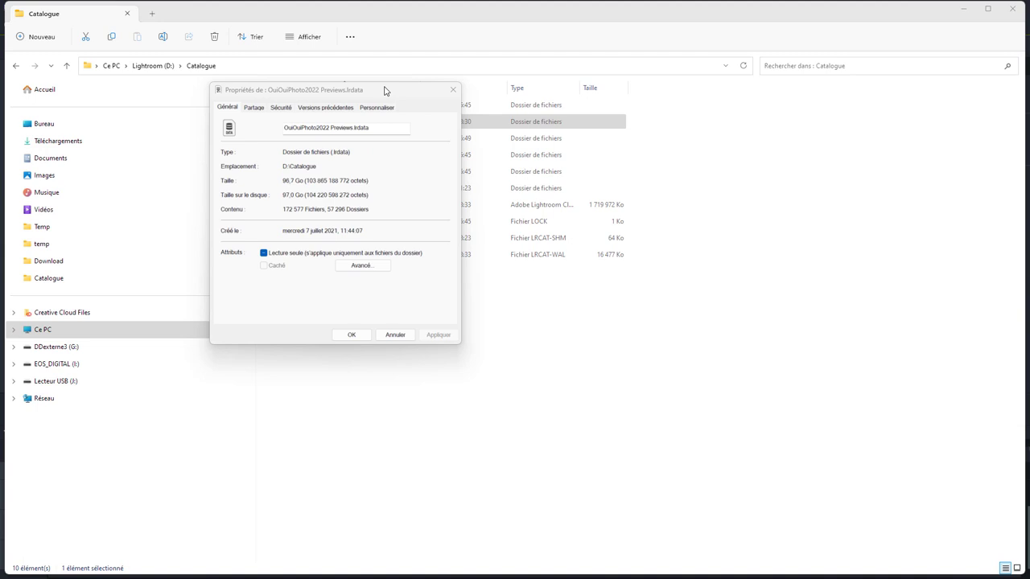
Step: Move the Previews.lrdata Properties window aside, confirming the folder now takes 96,7 Go
left_click_drag(383, 91, 353, 259)
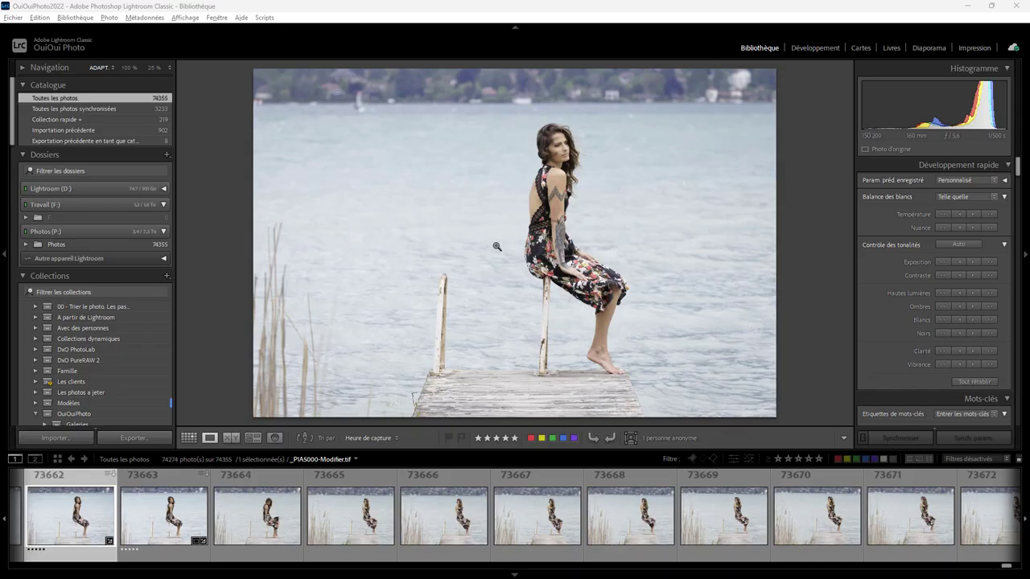
left_click(815, 50)
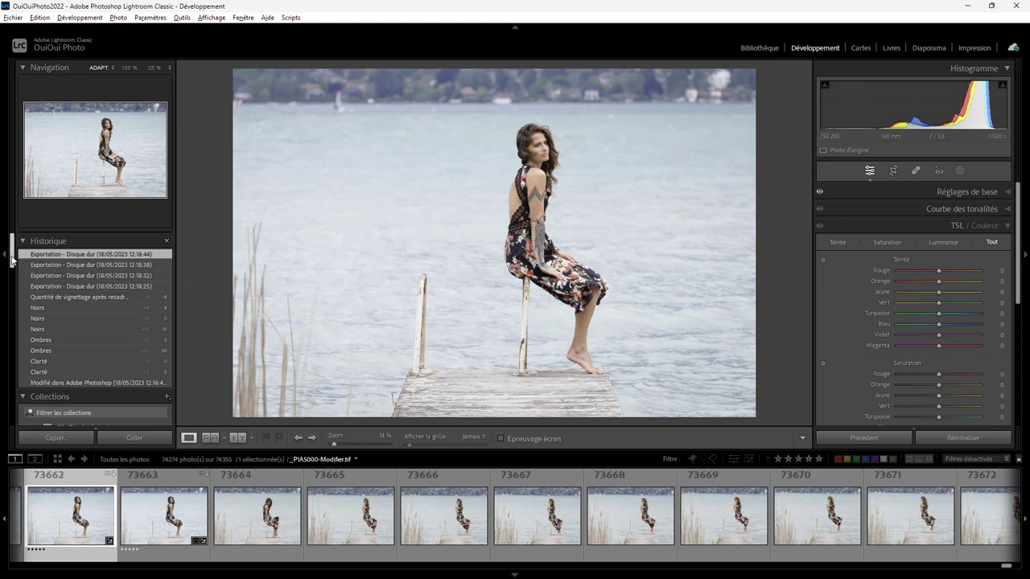
scroll(12, 261, "down", 3)
scroll(10, 264, "up", 3)
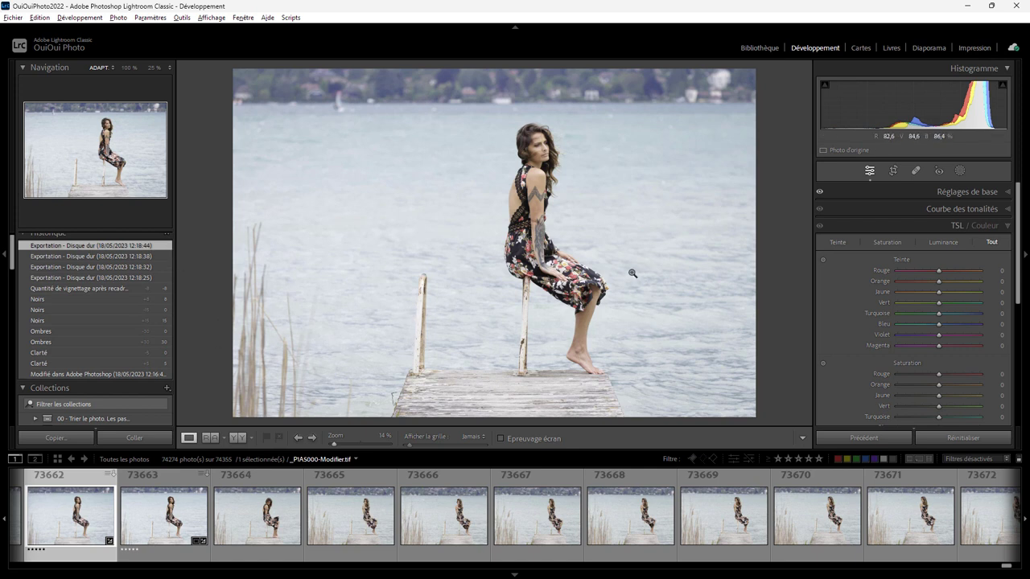
left_click(1008, 193)
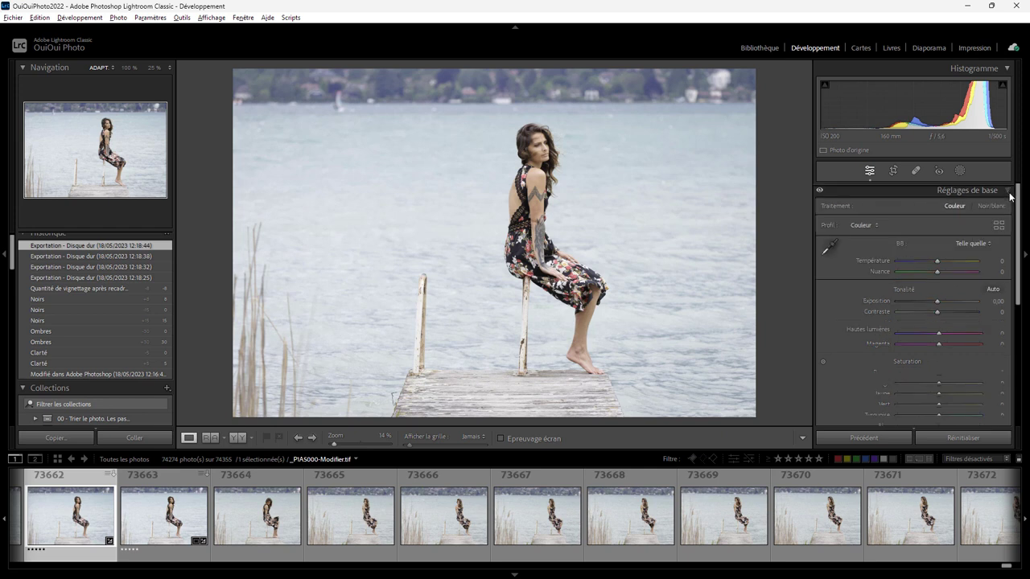
scroll(1018, 287, "down", 3)
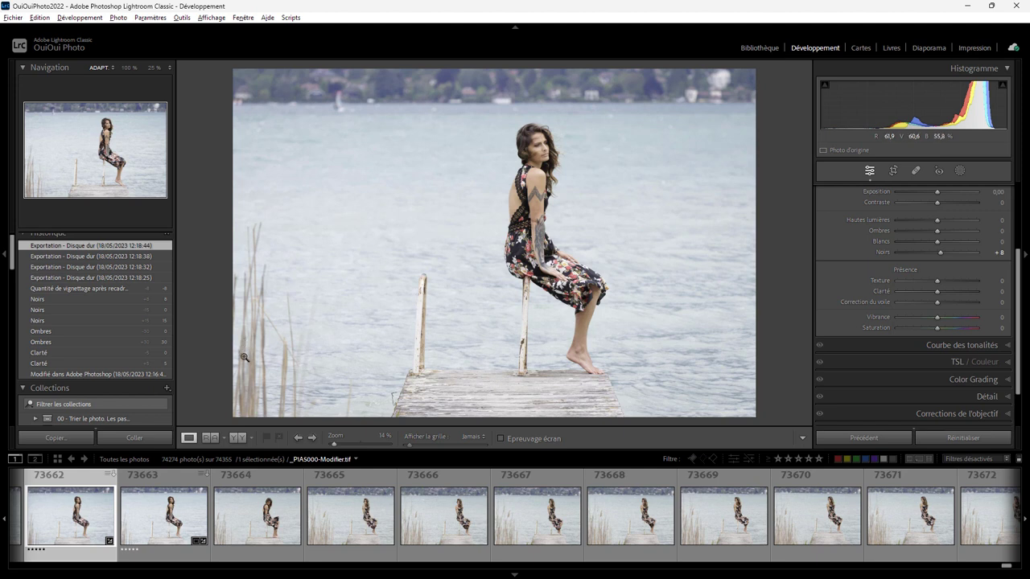
left_click(755, 50)
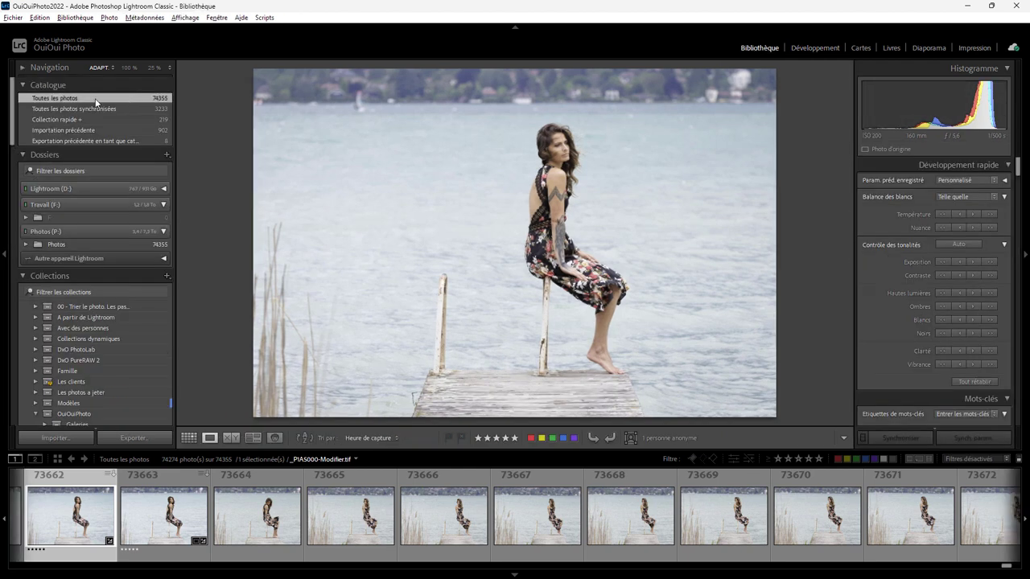
Step: Select all 74274 photos and clear their develop history in Développement
left_click(39, 18)
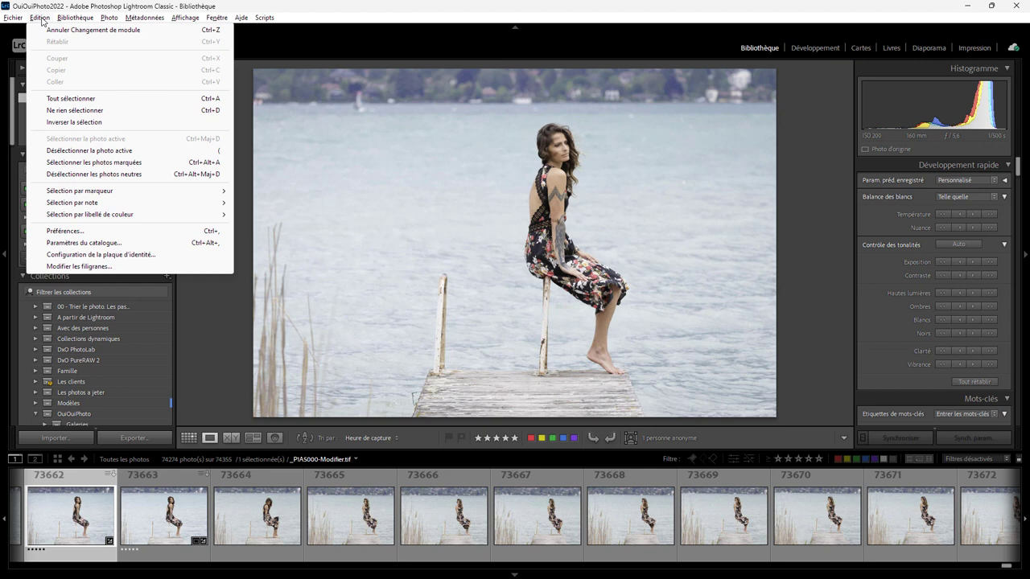
left_click(83, 98)
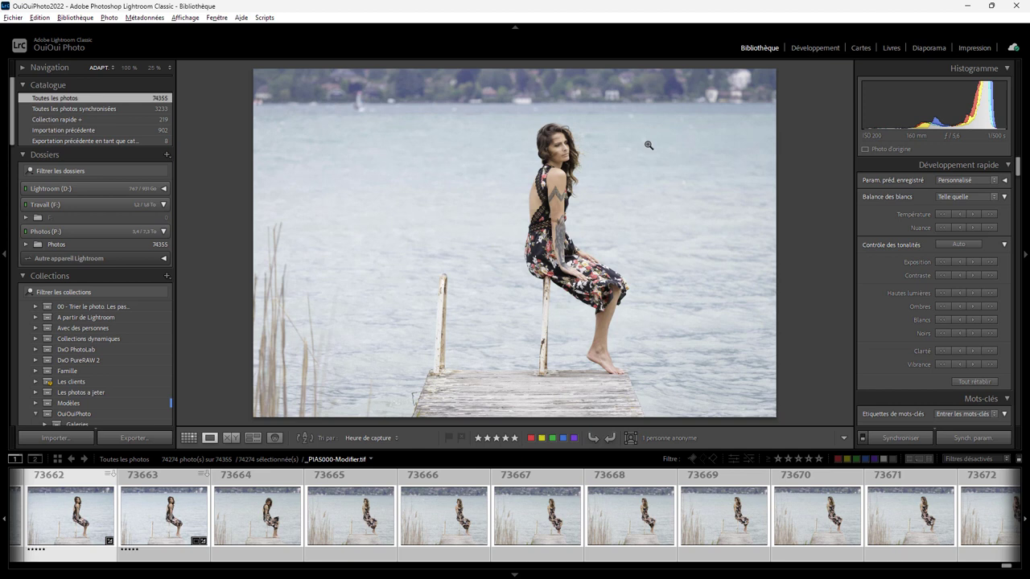
left_click(822, 48)
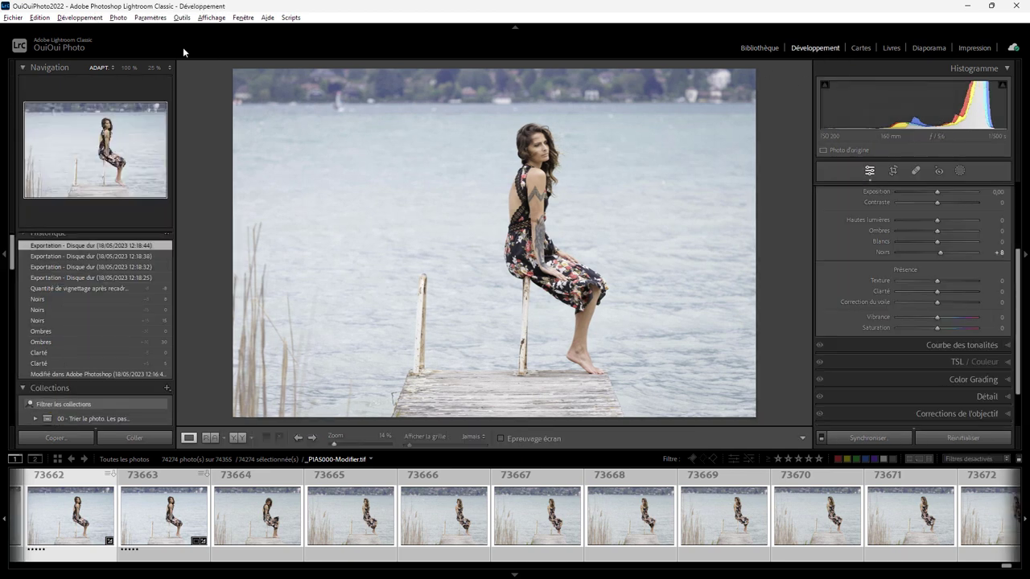
left_click(80, 18)
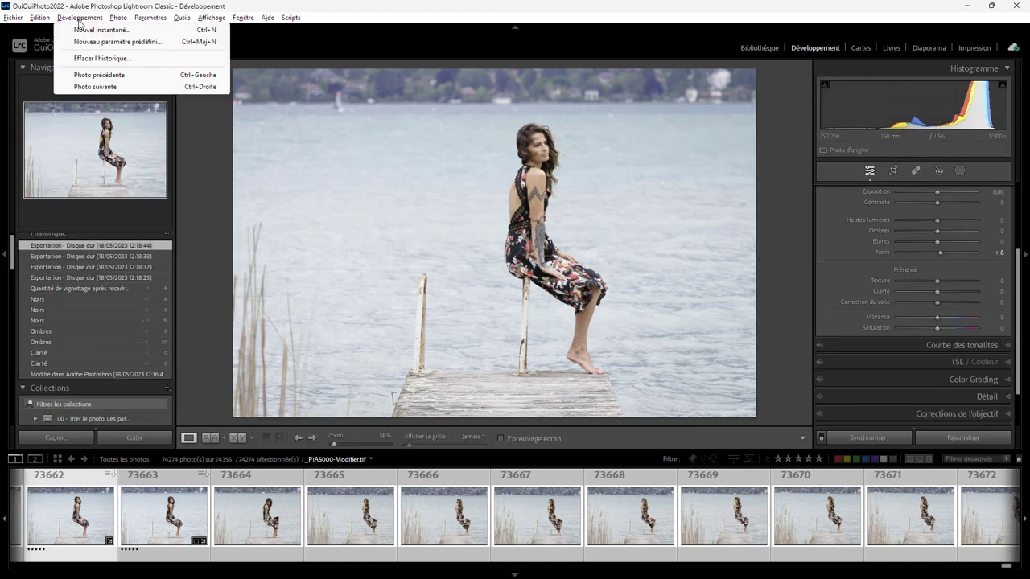
left_click(103, 58)
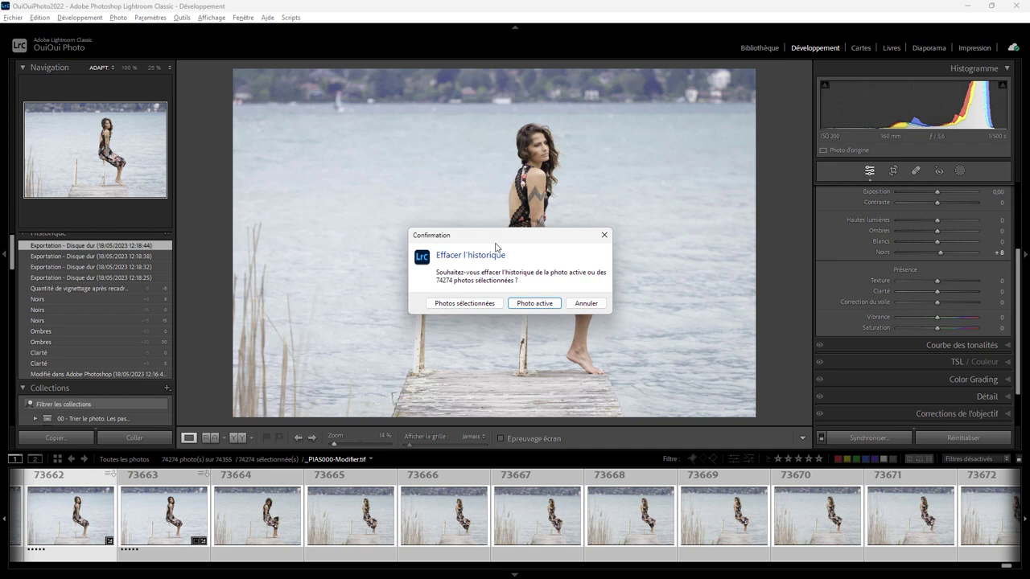
left_click(465, 304)
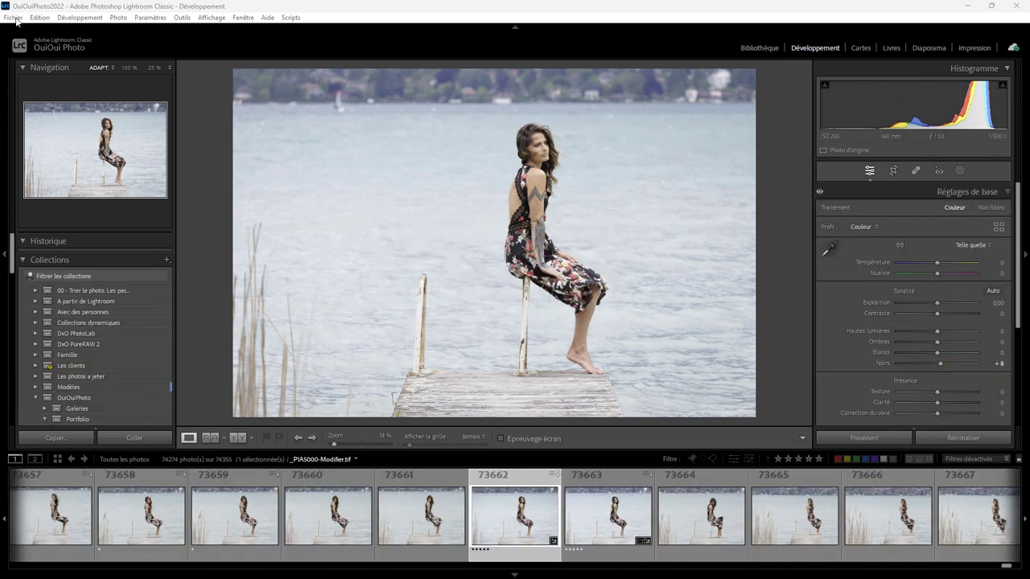
left_click(13, 17)
Step: Run Optimise Catalogue from the File menu and confirm the optimisation
left_click(51, 70)
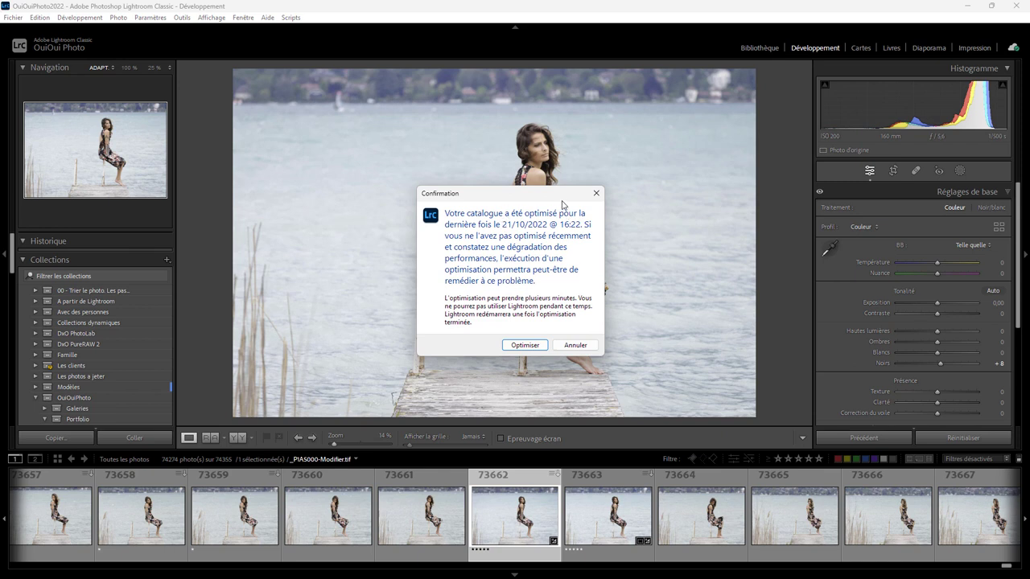
left_click(524, 345)
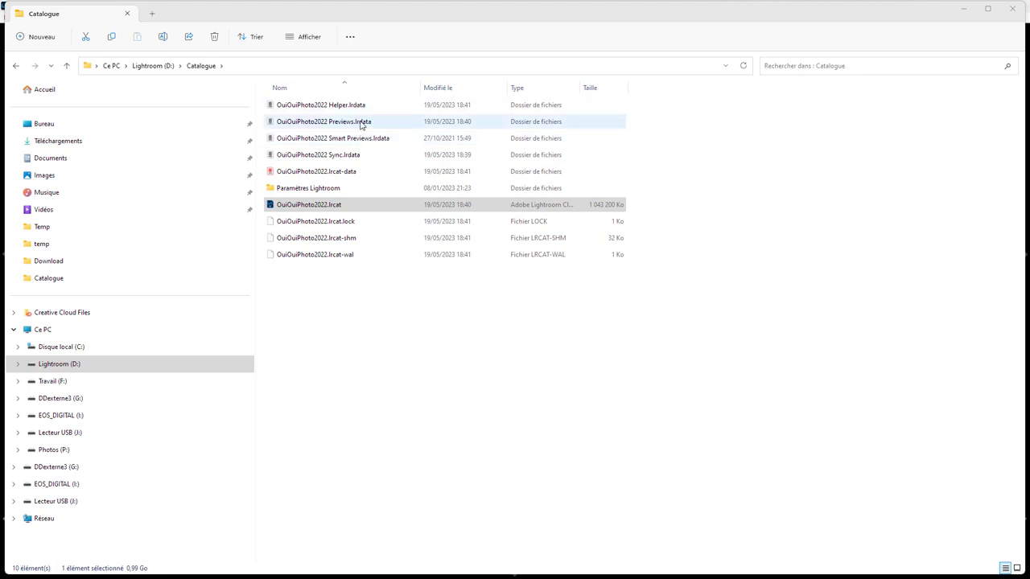
Step: Select OuiOuiPhoto2022.lrcat in D:\Catalogue to confirm its size of 1 043 200 Ko
left_click(585, 207)
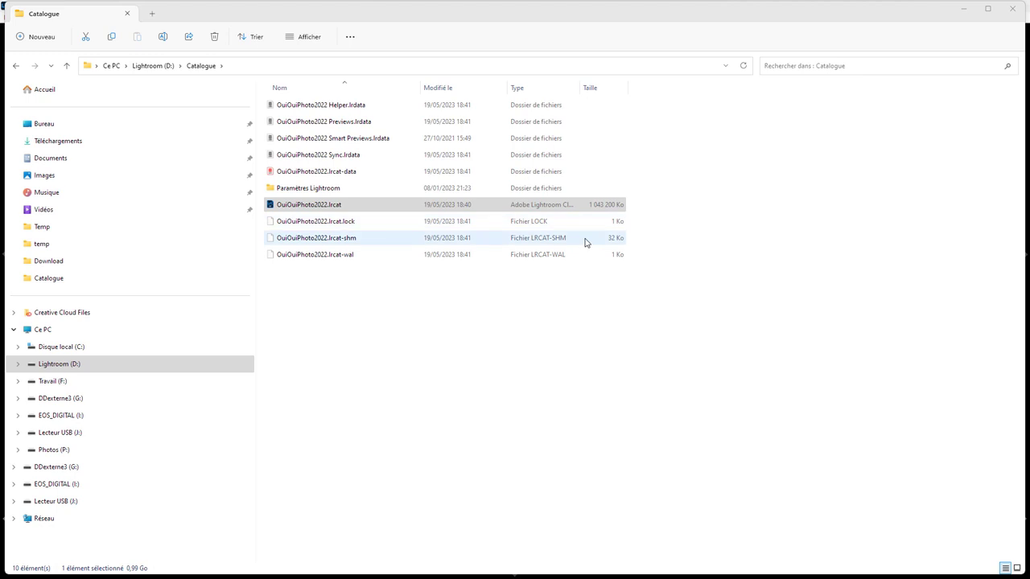
left_click(604, 210)
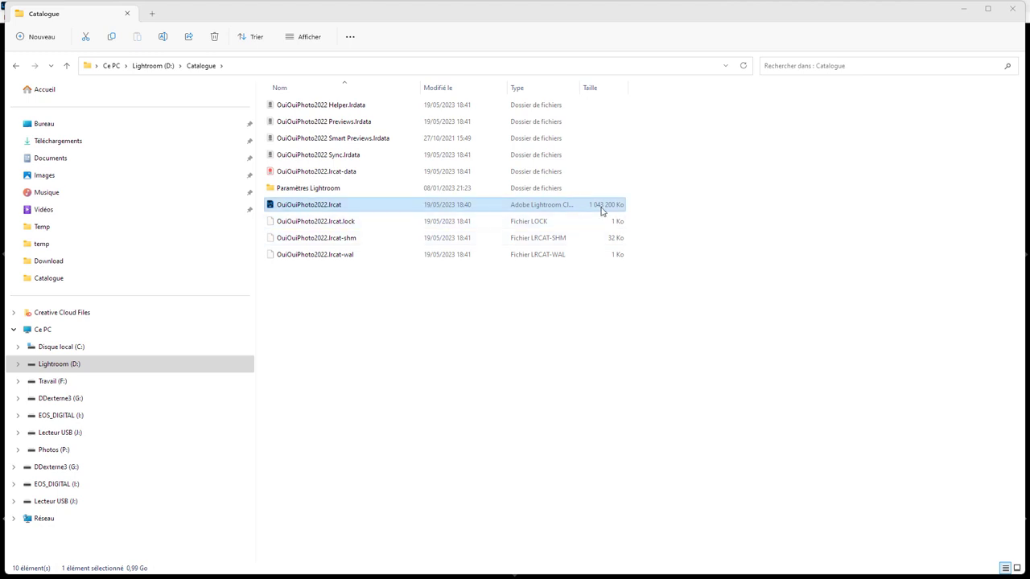